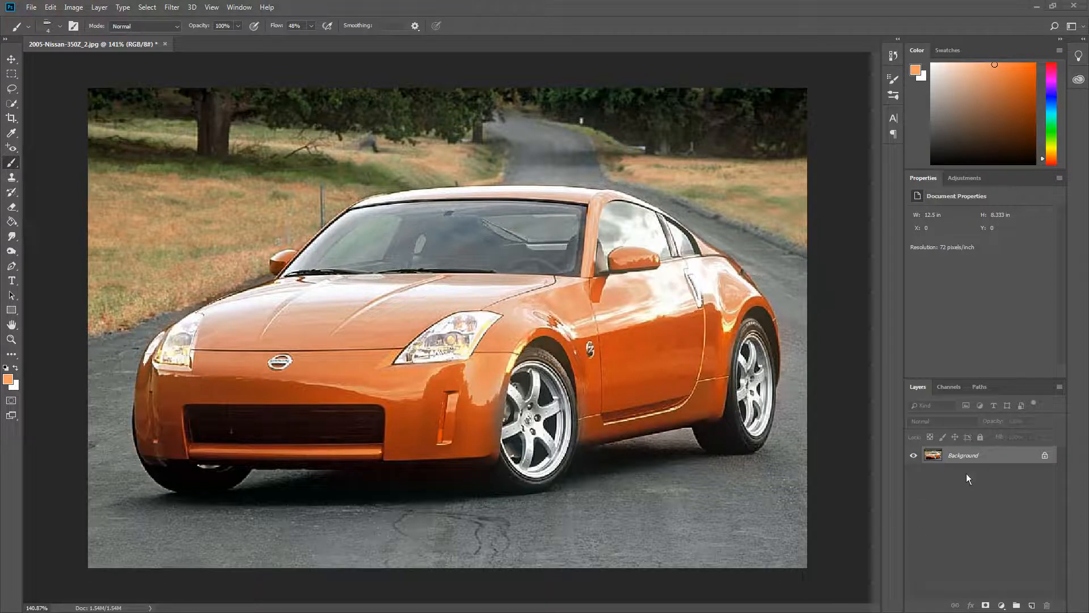
- Duplicate the Background layer and add an empty layer above the copy
{"action": "left_click_drag", "start_coordinate": [1010, 460], "coordinate": [1033, 607]}
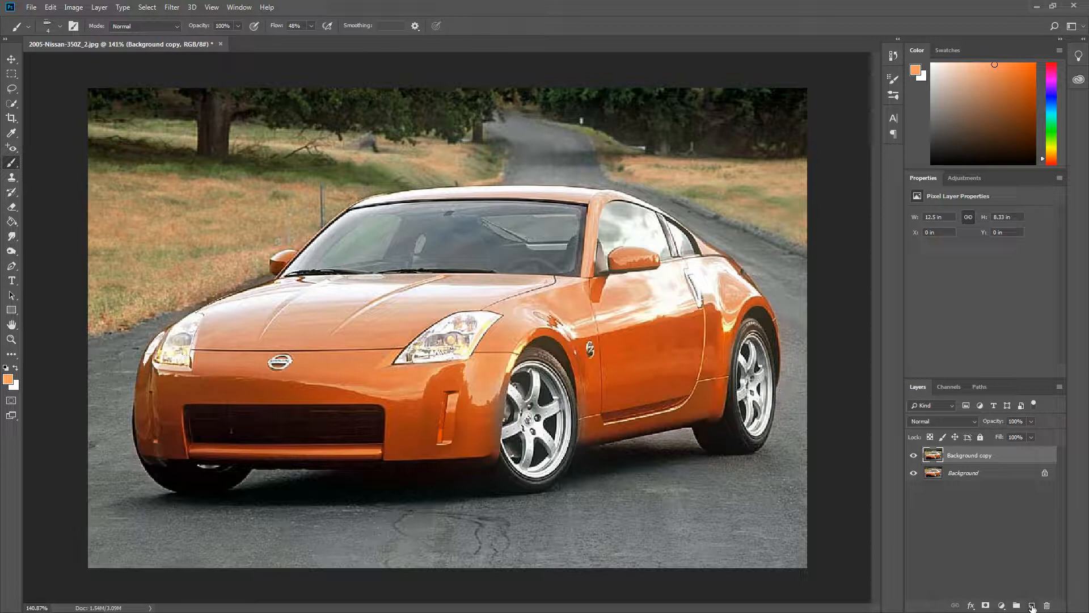
{"action": "left_click", "coordinate": [1032, 606]}
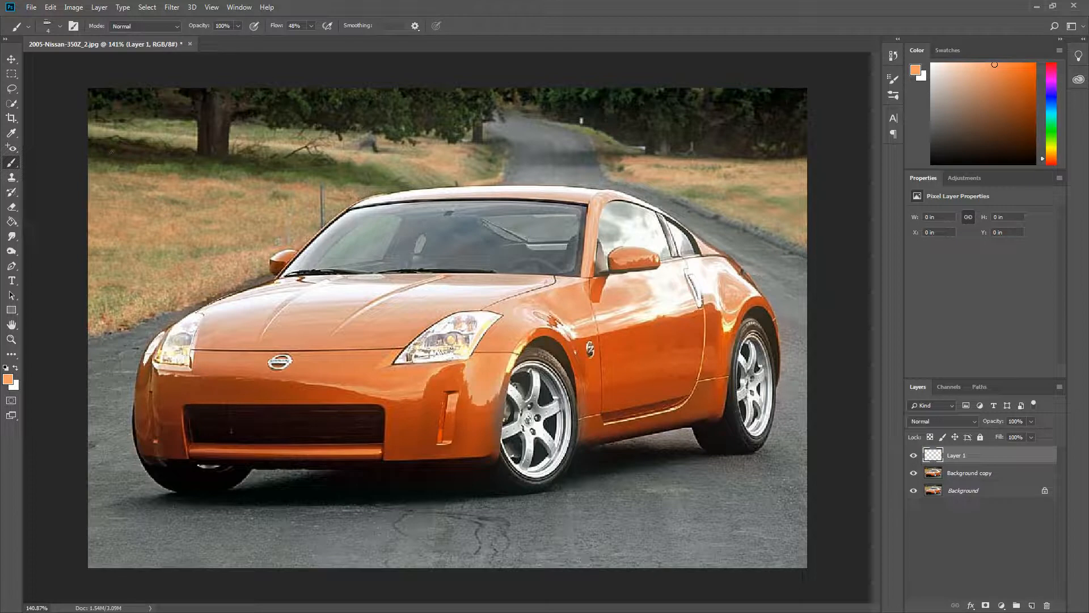
- Outline a vent-shaped area on the rear quarter panel just behind the door seam with the Polygonal Lasso
{"action": "left_click", "coordinate": [12, 90]}
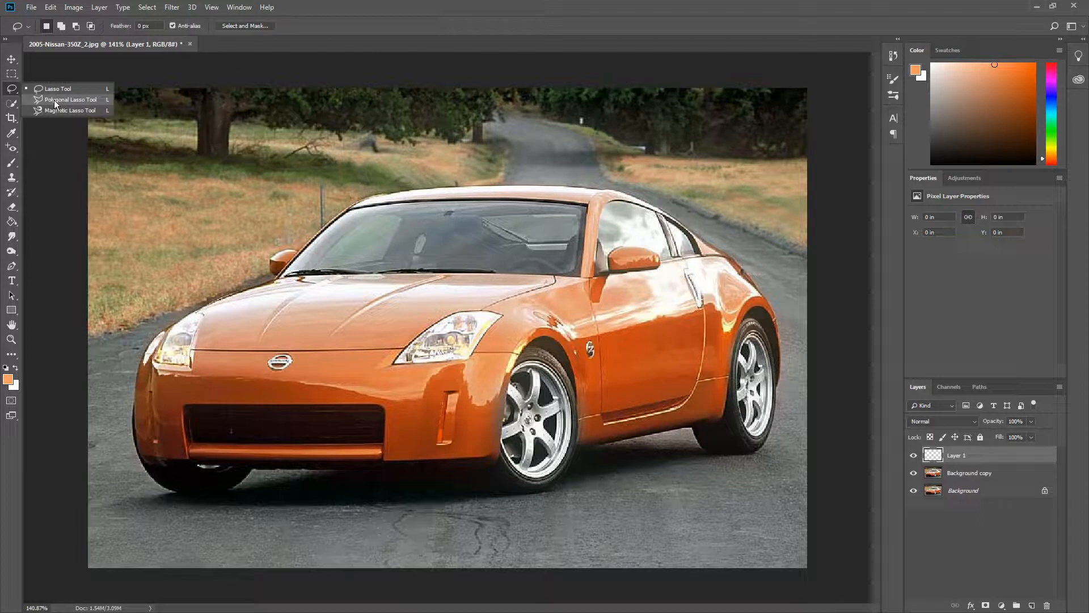
{"action": "left_click", "coordinate": [55, 103]}
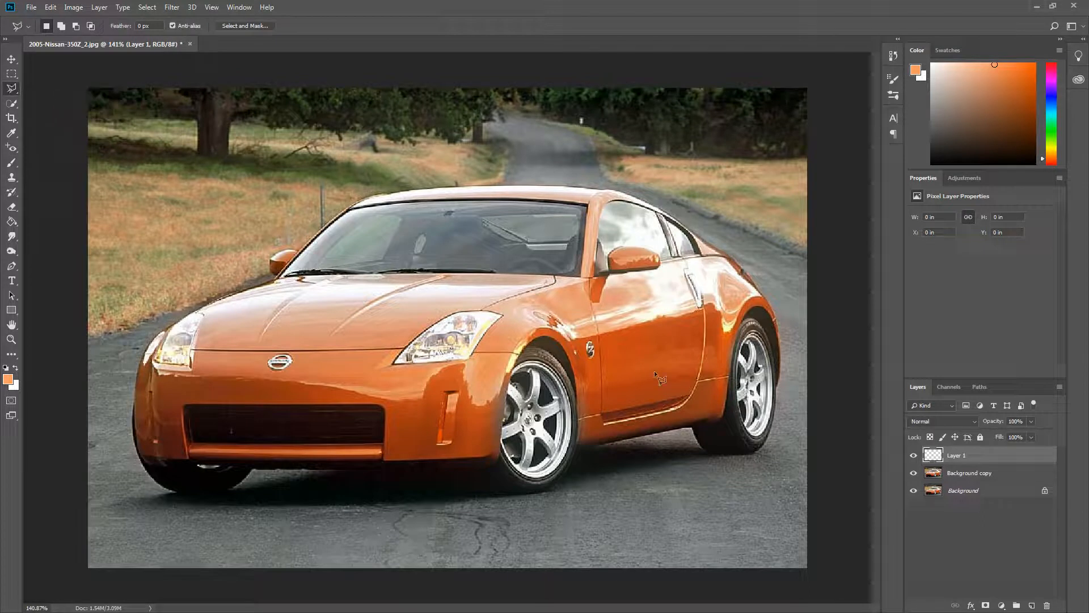
{"action": "scroll", "coordinate": [630, 444], "scroll_direction": "up", "scroll_amount": 1}
{"action": "scroll", "coordinate": [630, 443], "scroll_direction": "up", "scroll_amount": 2}
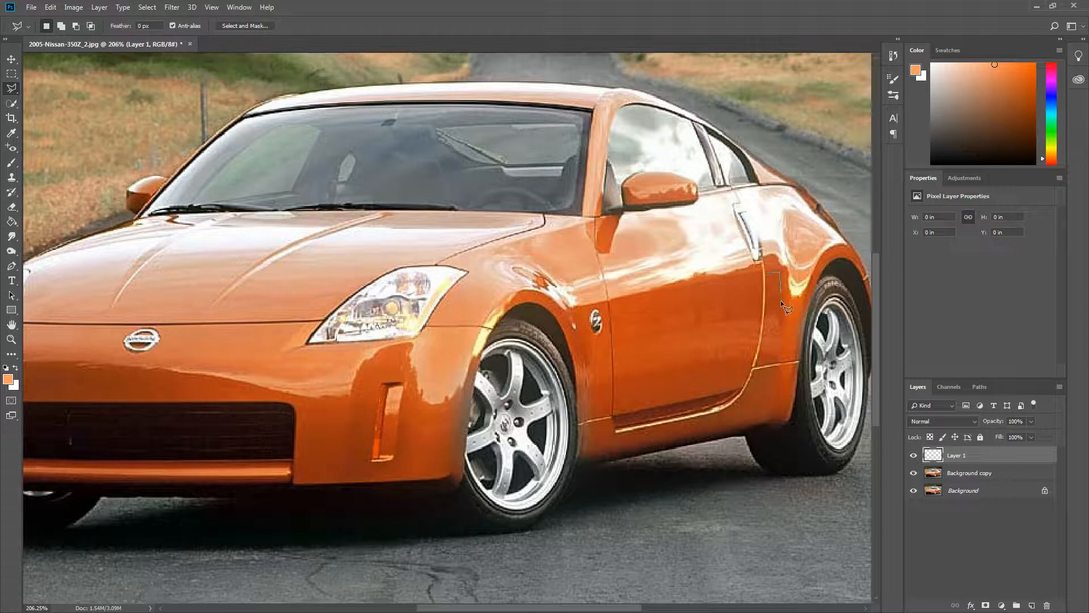
{"action": "left_click", "coordinate": [781, 306]}
{"action": "left_click", "coordinate": [765, 272]}
{"action": "scroll", "coordinate": [635, 415], "scroll_direction": "up", "scroll_amount": 3}
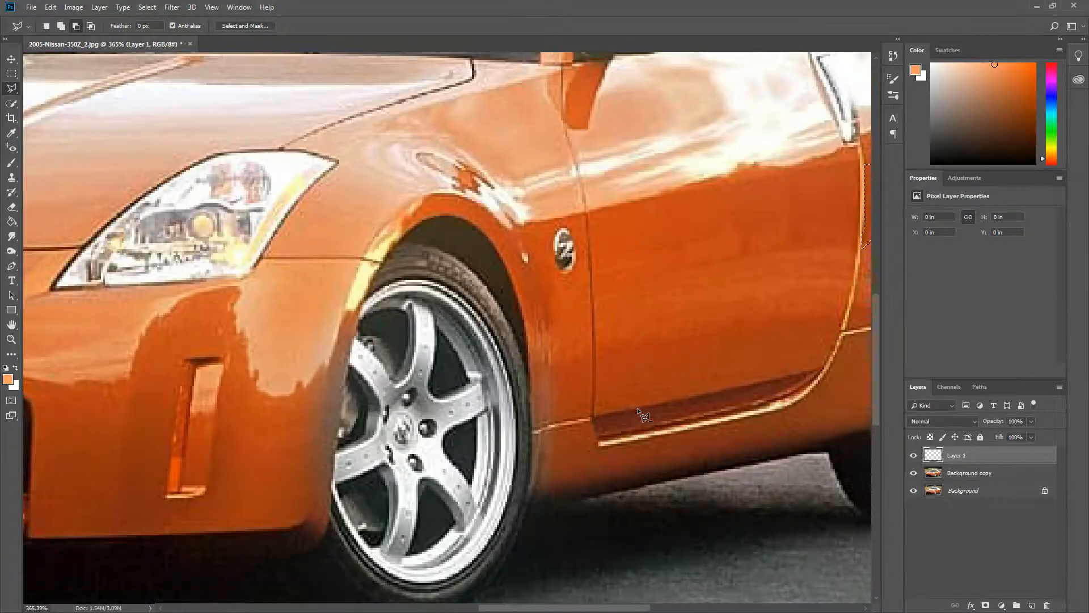
- Subtract the sliver overlapping the door seam from the vent selection with the Polygonal Lasso
{"action": "scroll", "coordinate": [638, 407], "scroll_direction": "up", "scroll_amount": 1}
{"action": "left_click_drag", "start_coordinate": [773, 261], "coordinate": [422, 332]}
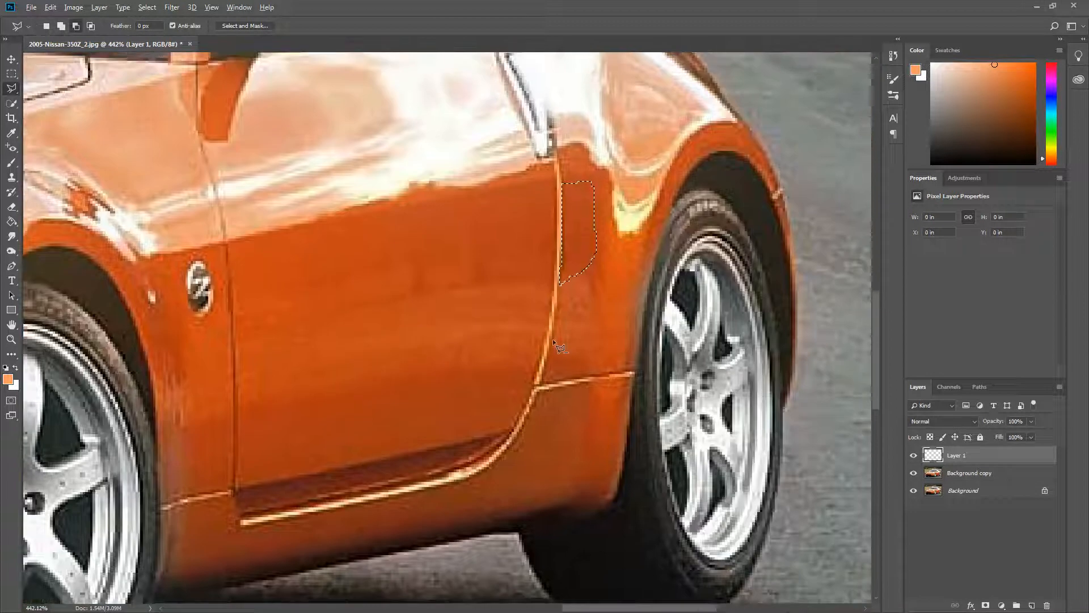
{"action": "scroll", "coordinate": [553, 339], "scroll_direction": "up", "scroll_amount": 1}
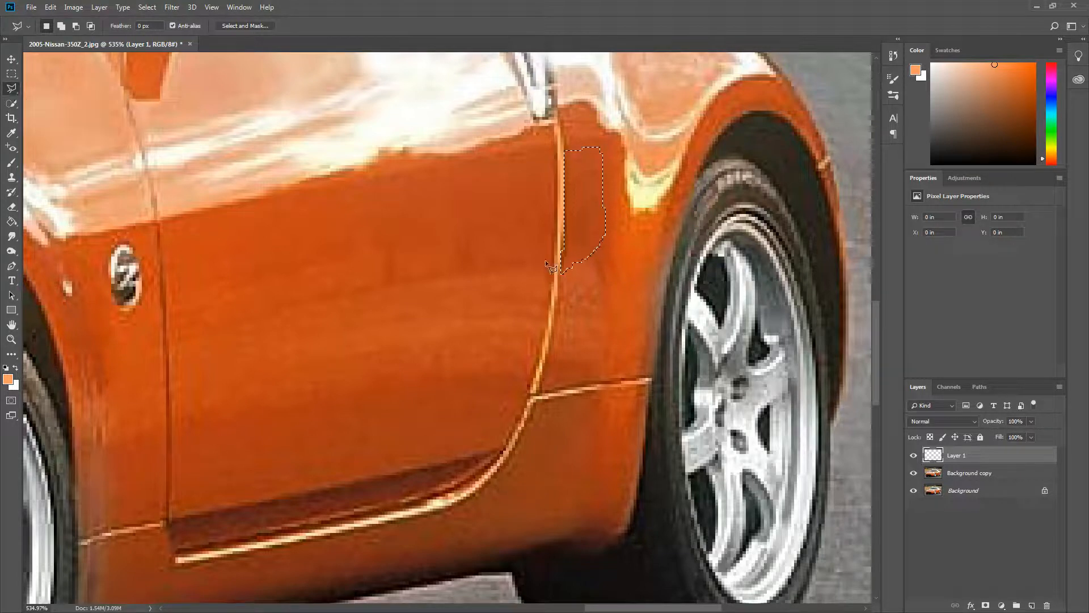
{"action": "left_click", "coordinate": [555, 237], "text": "alt"}
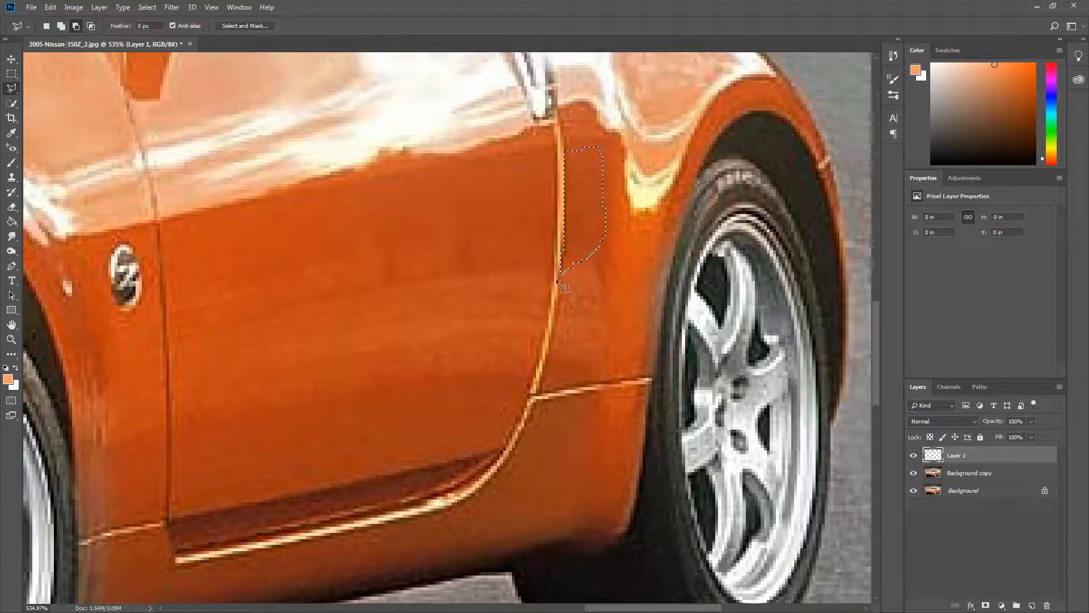
{"action": "left_click", "coordinate": [563, 280]}
{"action": "left_click", "coordinate": [556, 238]}
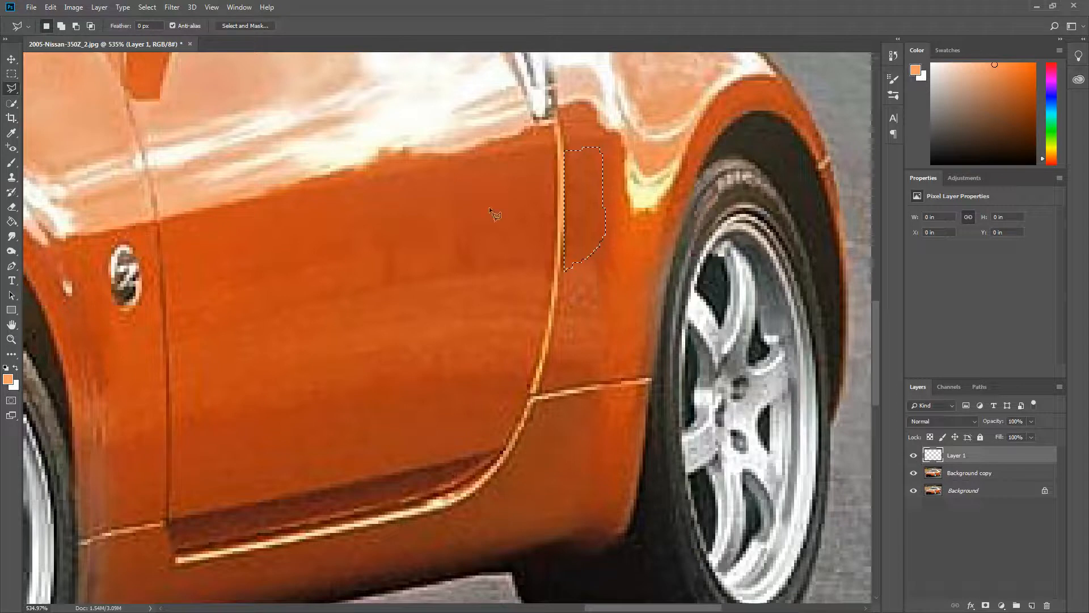
- Trim the lower corner of the vent selection with the freehand Lasso, and deselect it
{"action": "right_click", "coordinate": [13, 88]}
{"action": "left_click", "coordinate": [46, 89]}
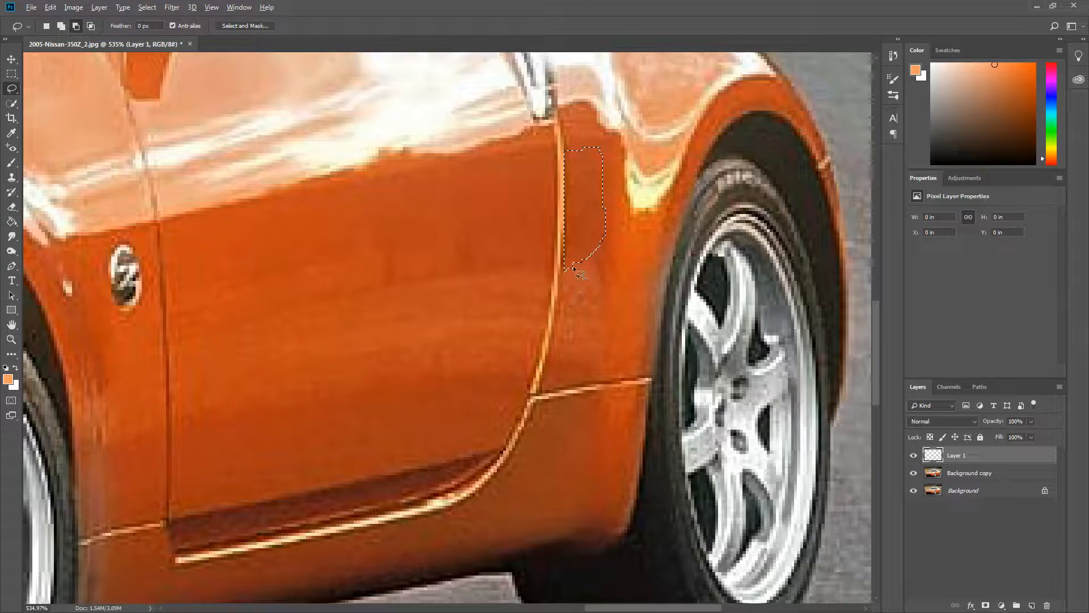
{"action": "left_click_drag", "start_coordinate": [569, 270], "coordinate": [568, 260]}
{"action": "key", "text": "ctrl+h"}
{"action": "key", "text": "ctrl+h"}
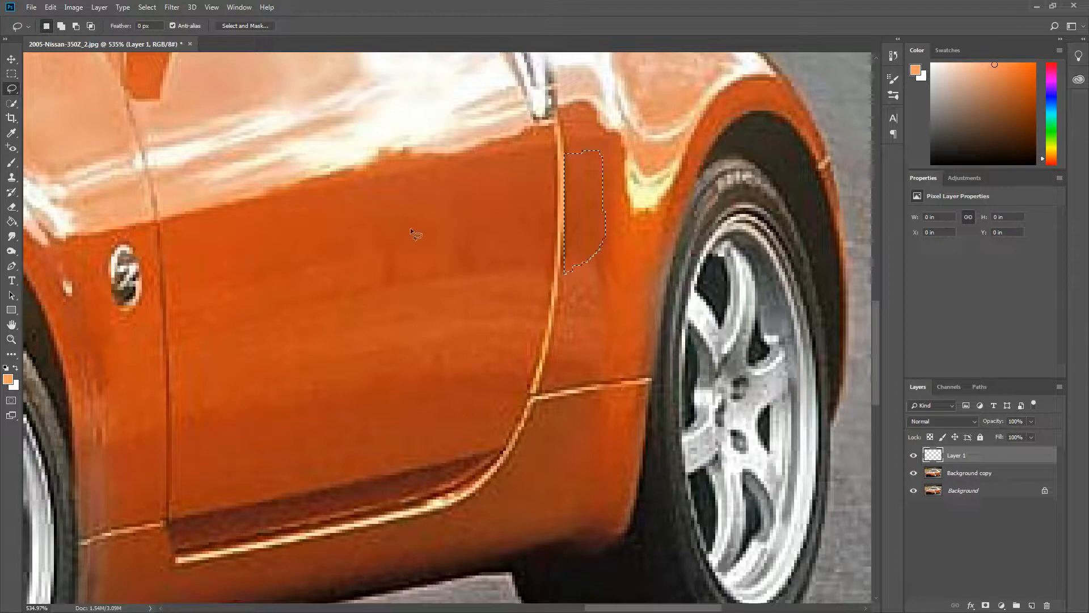
{"action": "key", "text": "ctrl+d"}
- Select an angular vent shape behind the door seam and fill it with black on Layer 1
{"action": "scroll", "coordinate": [550, 548], "scroll_direction": "down", "scroll_amount": 3}
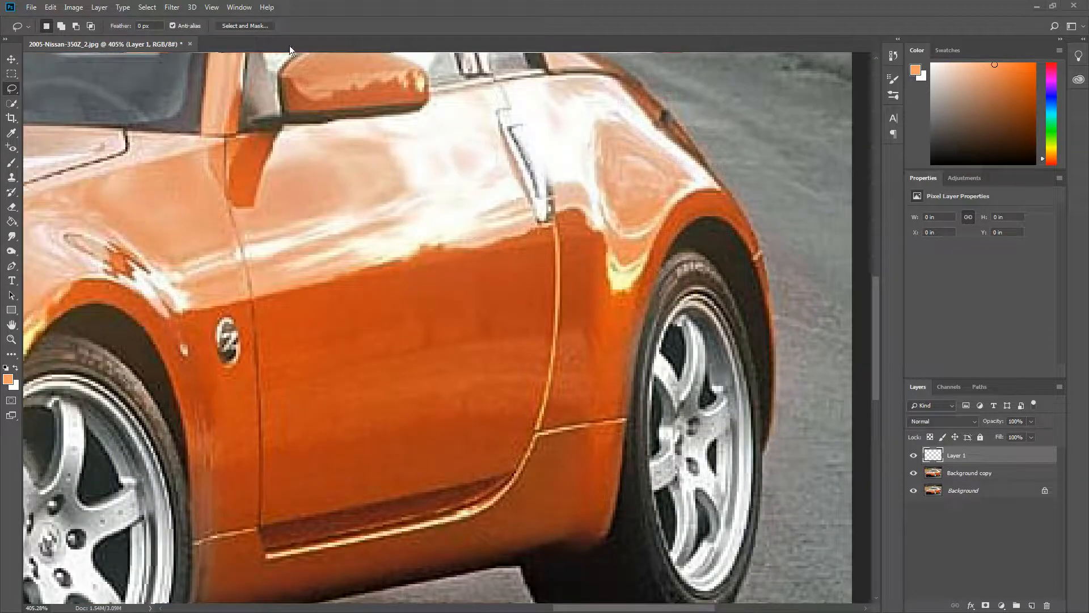
{"action": "left_click_drag", "start_coordinate": [564, 337], "coordinate": [560, 335]}
{"action": "key", "text": "d"}
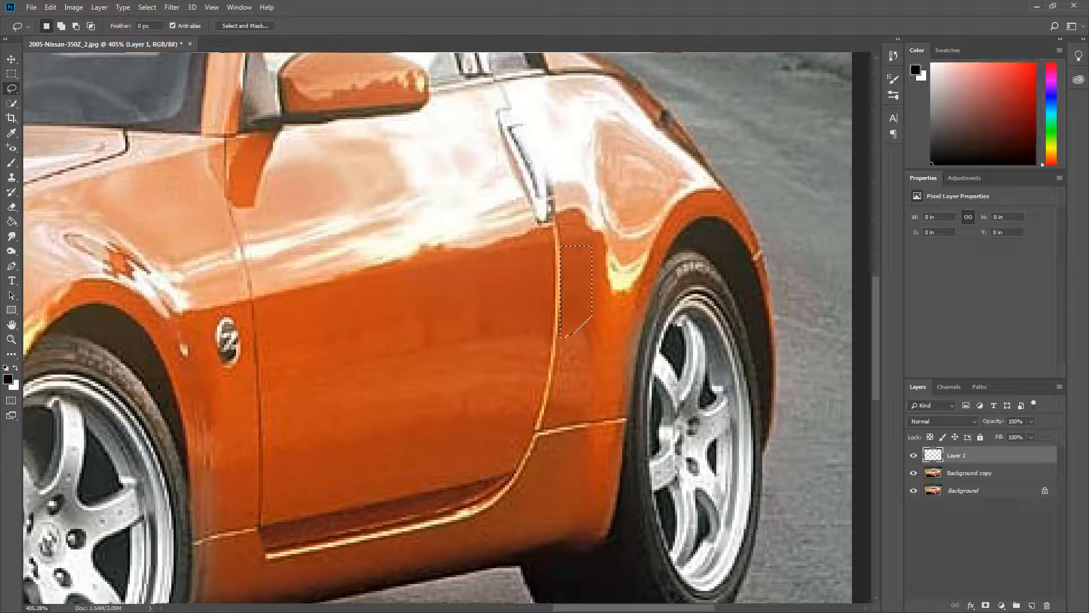
{"action": "left_click", "coordinate": [12, 222]}
{"action": "left_click", "coordinate": [569, 307]}
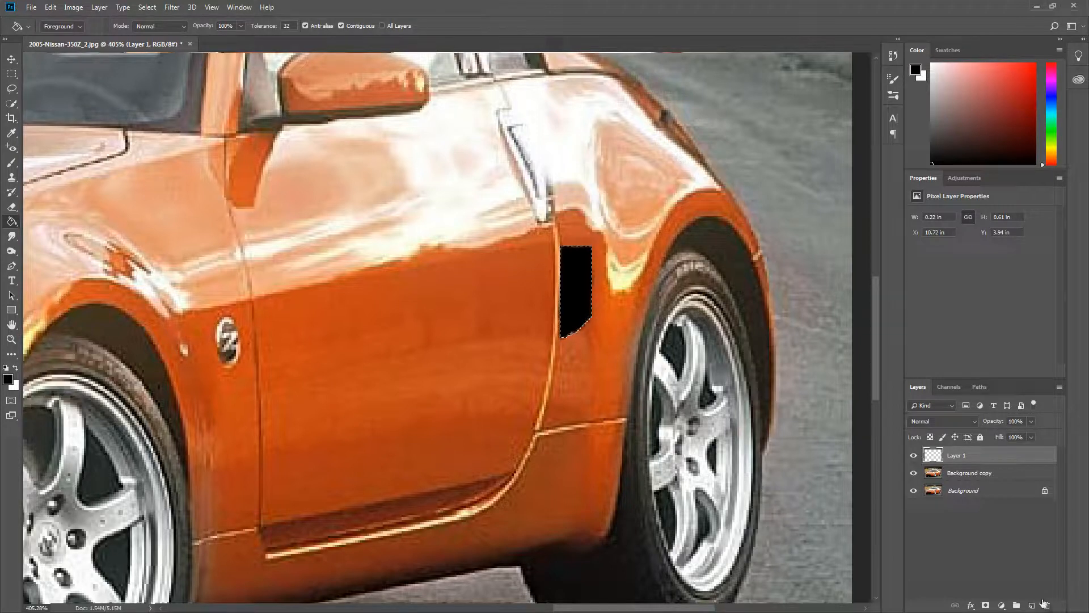
- Add a new layer and subtract the vent's interior from the selection, leaving a thin border along its upper, rear and lower edges
{"action": "left_click", "coordinate": [1032, 606]}
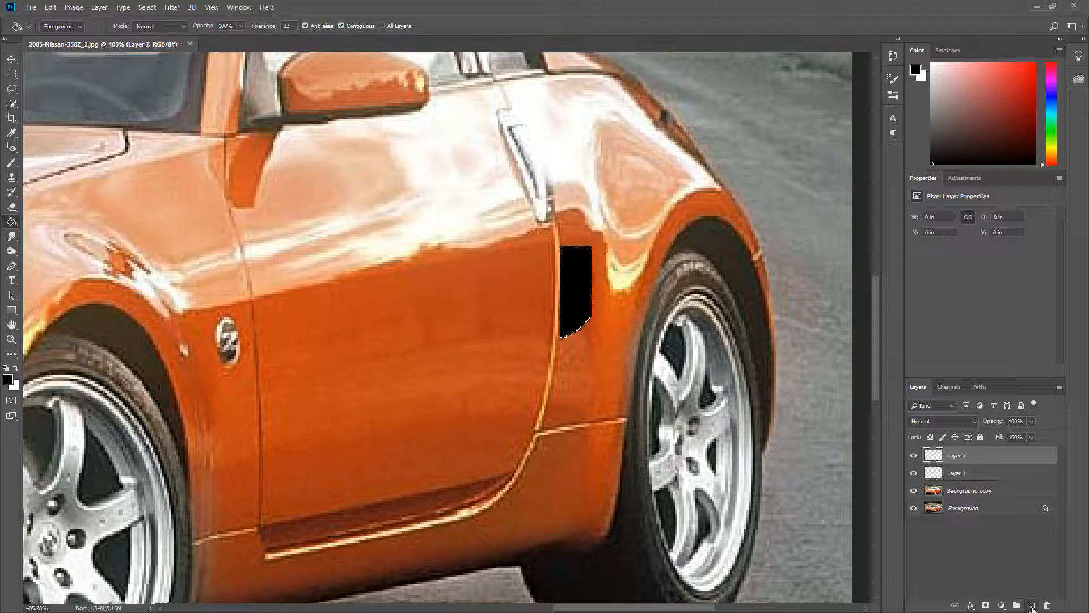
{"action": "scroll", "coordinate": [463, 367], "scroll_direction": "up", "scroll_amount": 3}
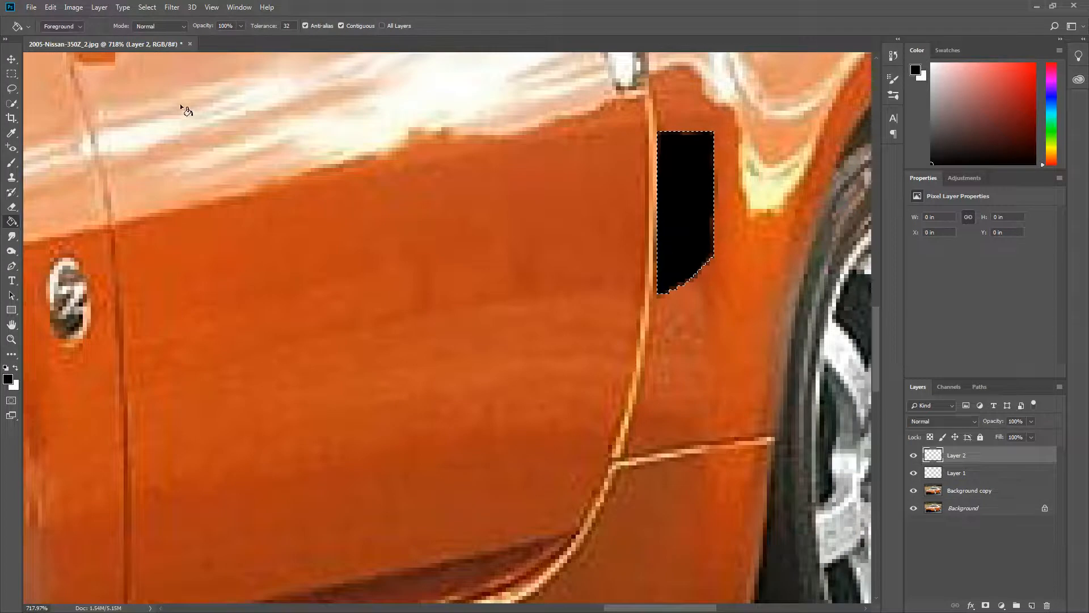
{"action": "right_click", "coordinate": [12, 91]}
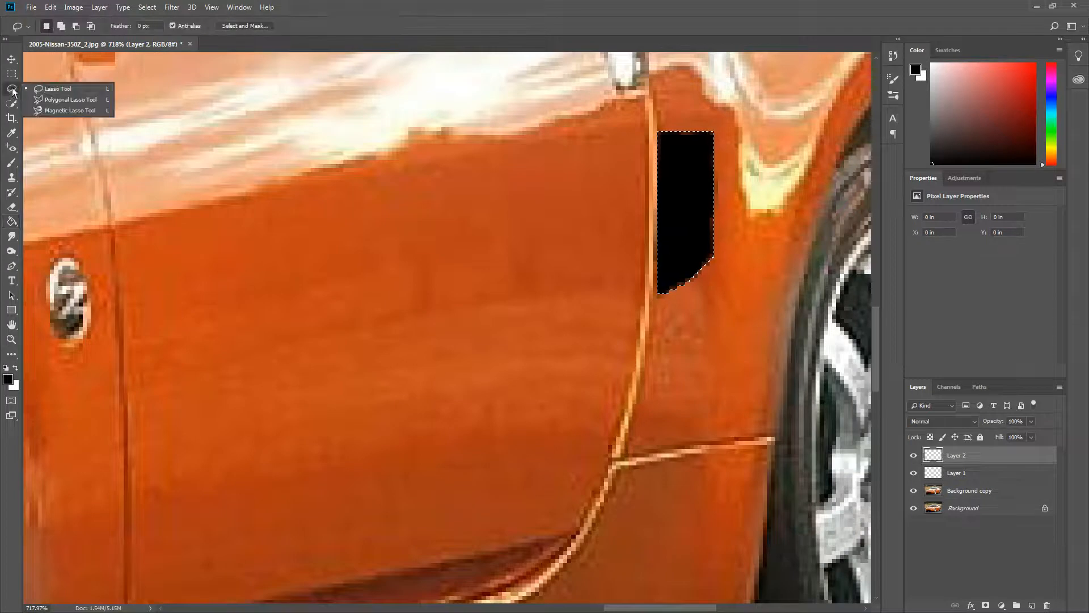
{"action": "left_click", "coordinate": [57, 100]}
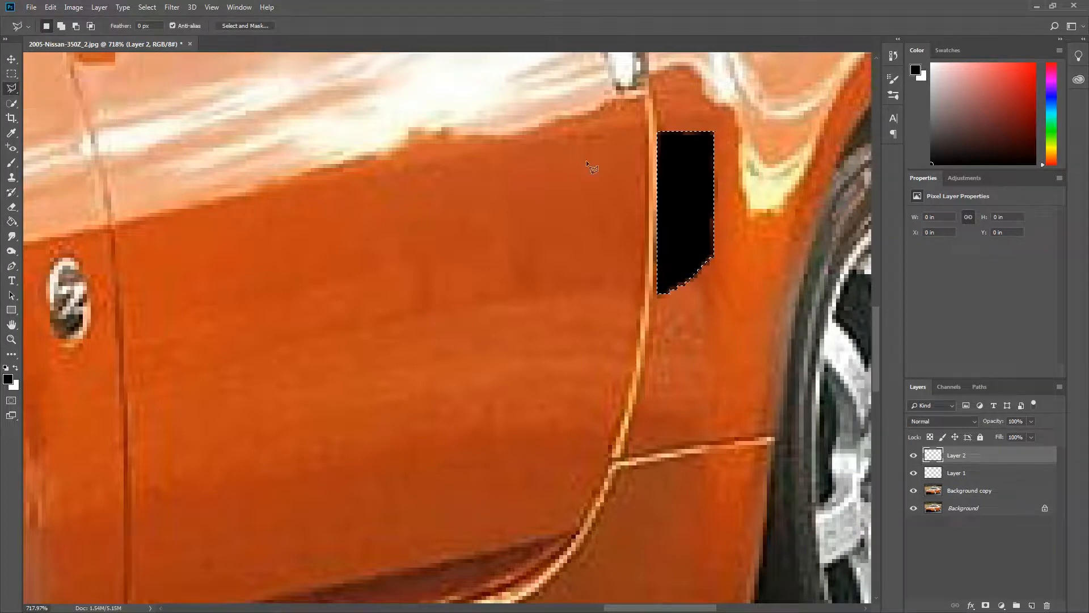
{"action": "left_click", "coordinate": [657, 136], "text": "alt"}
{"action": "left_click", "coordinate": [710, 136]}
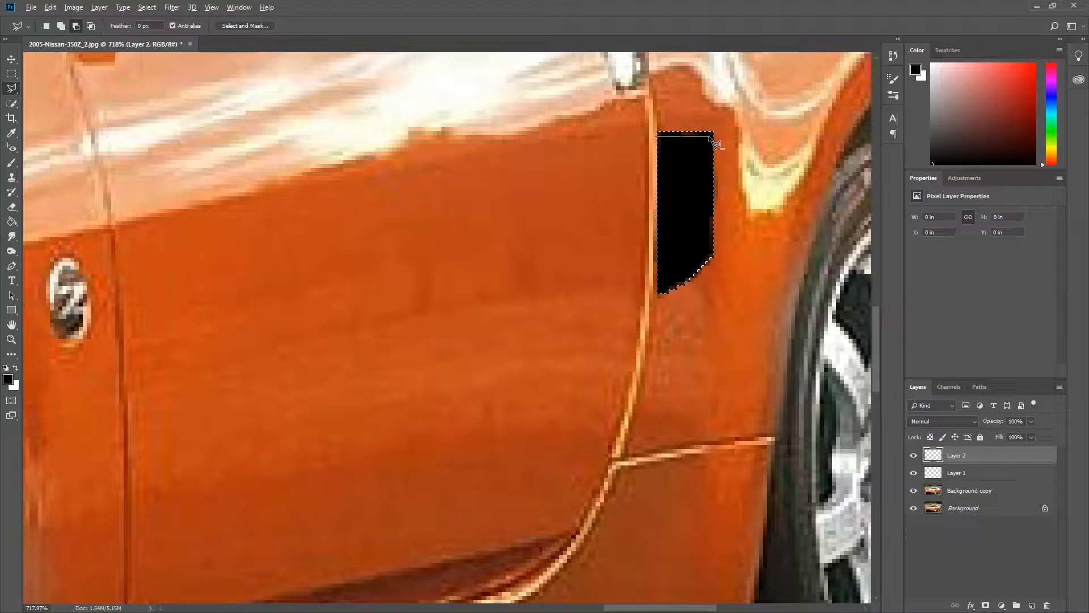
{"action": "left_click", "coordinate": [710, 252]}
{"action": "left_click", "coordinate": [648, 296]}
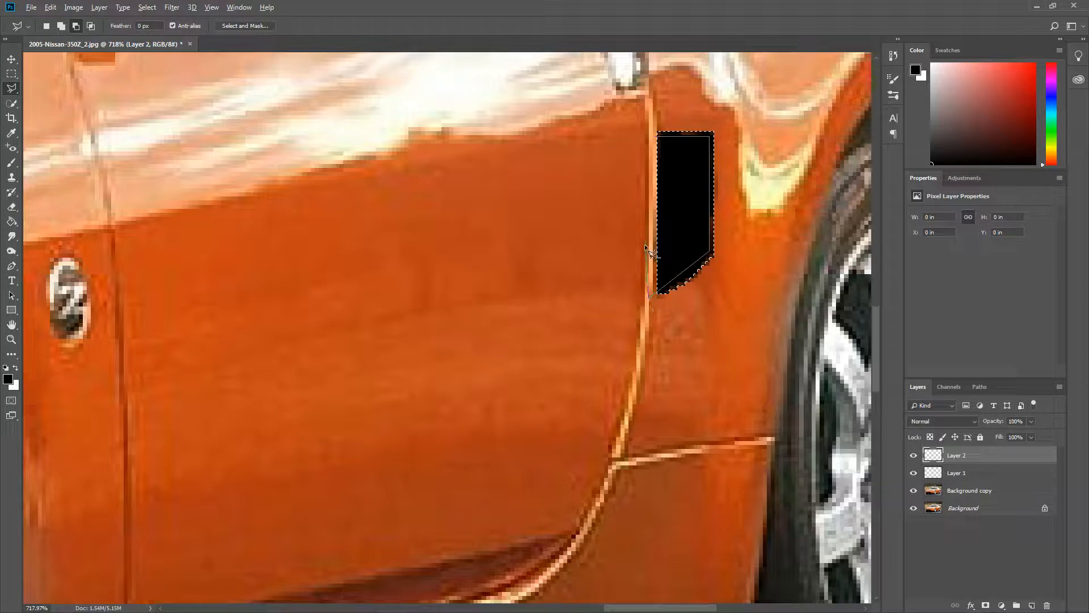
{"action": "left_click", "coordinate": [659, 140]}
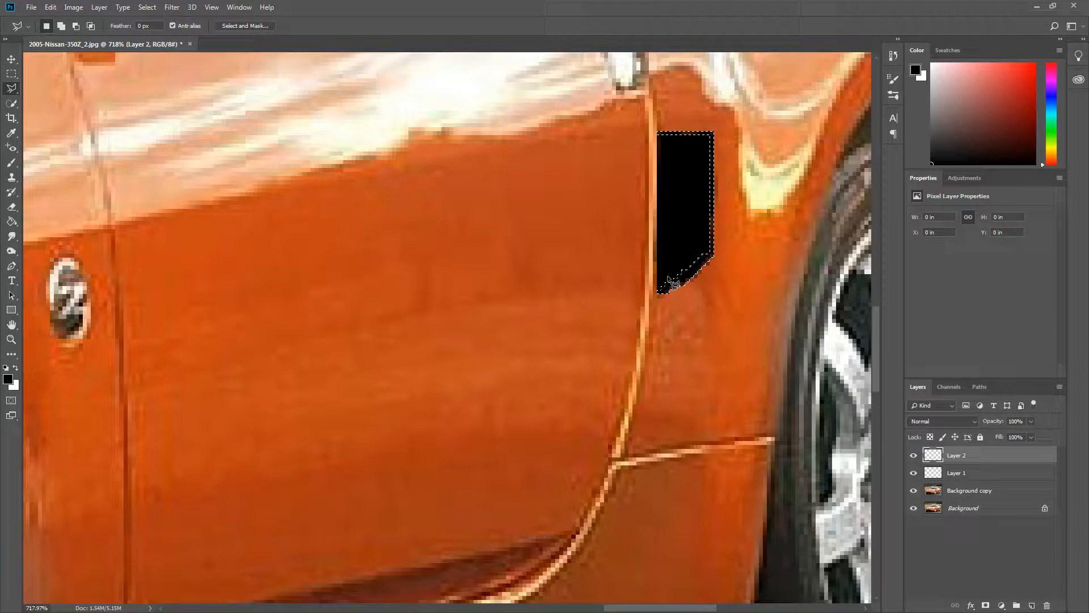
- Extend the border selection with a thin diagonal strip from the vent's lower corner onto the door, and hide Layer 1
{"action": "left_click", "coordinate": [658, 293]}
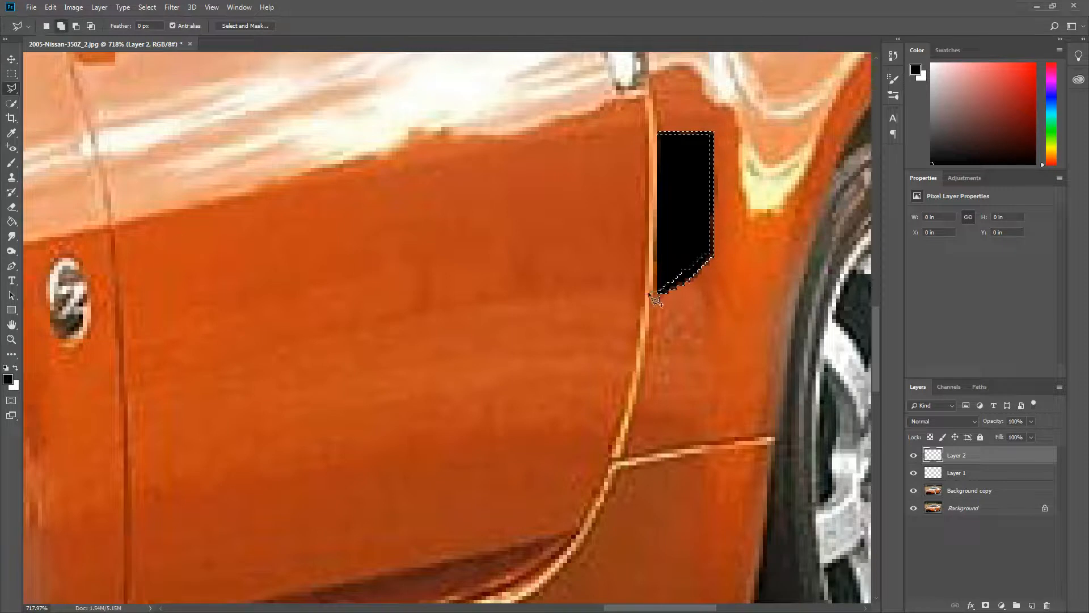
{"action": "left_click", "coordinate": [582, 333]}
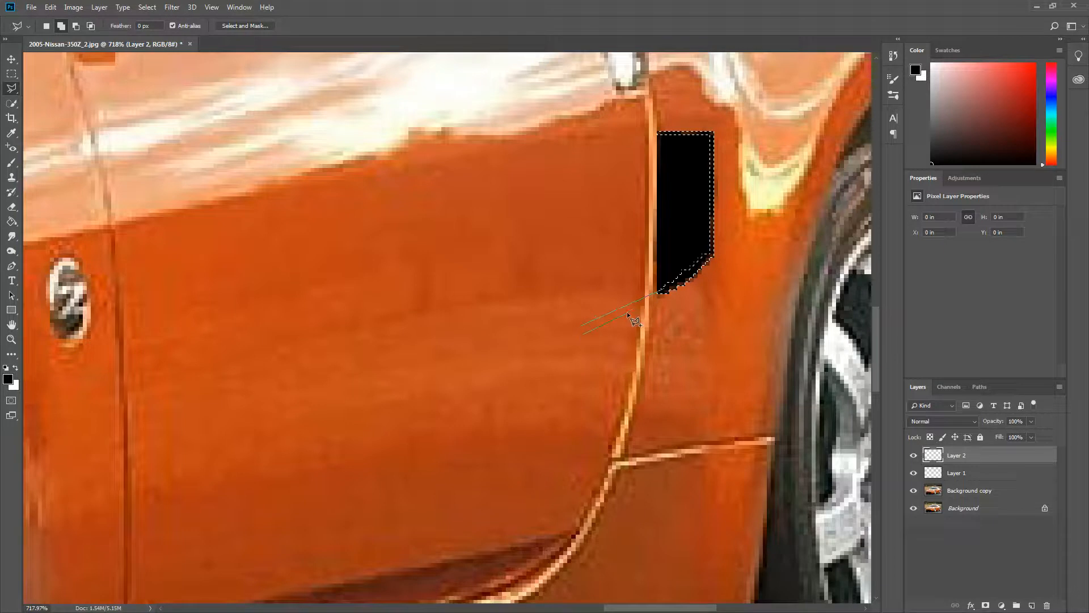
{"action": "left_click", "coordinate": [671, 293]}
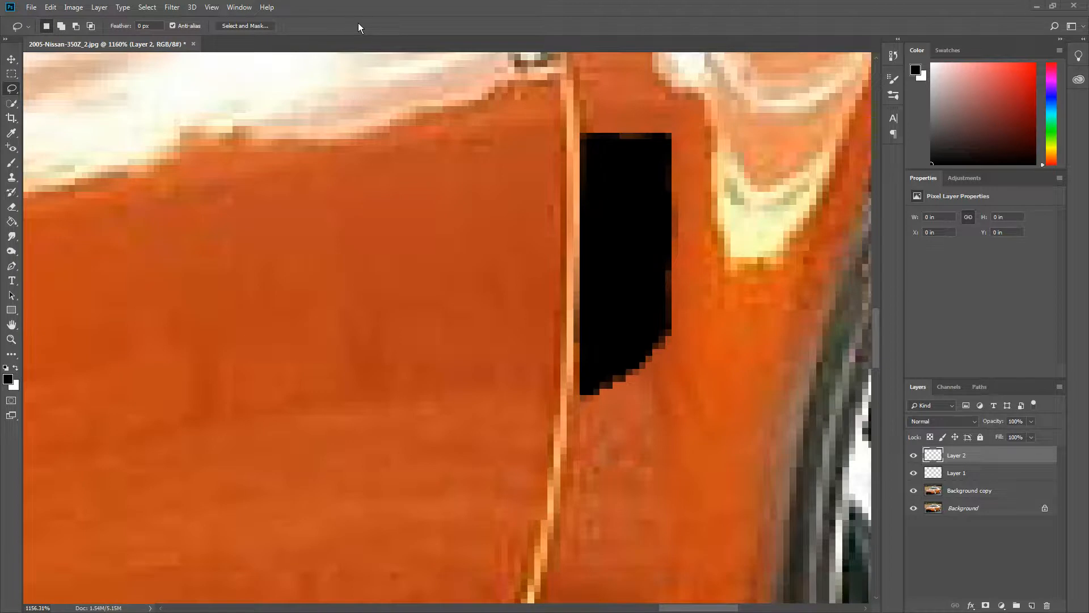
{"action": "key", "text": "ctrl+z"}
{"action": "left_click", "coordinate": [914, 473]}
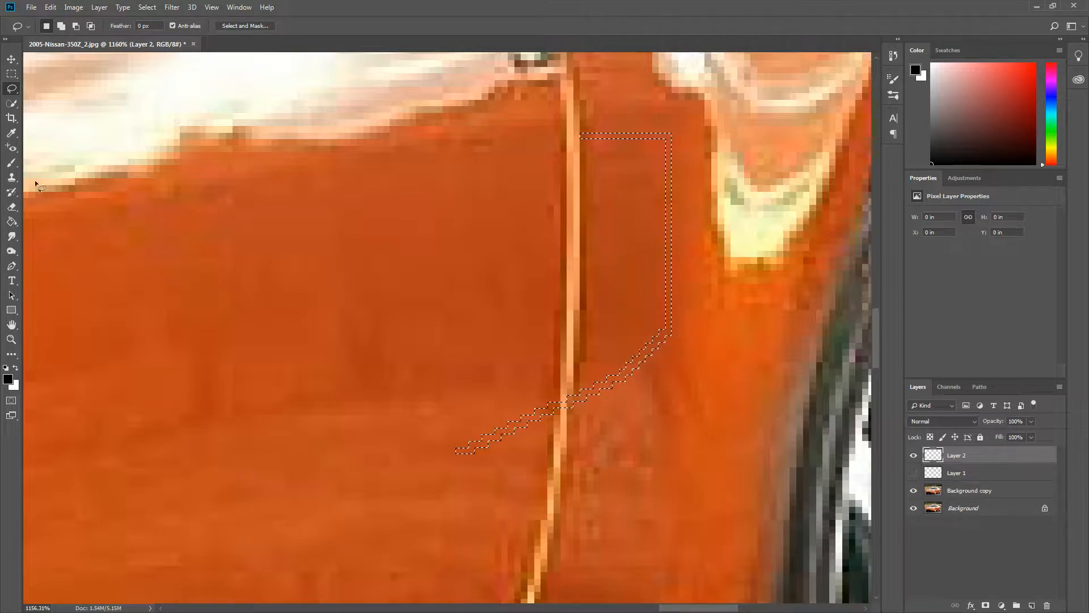
- Examine the Brush tool's Legacy Brushes presets down to Airbrush Soft Low Density Grainy
{"action": "left_click", "coordinate": [7, 164]}
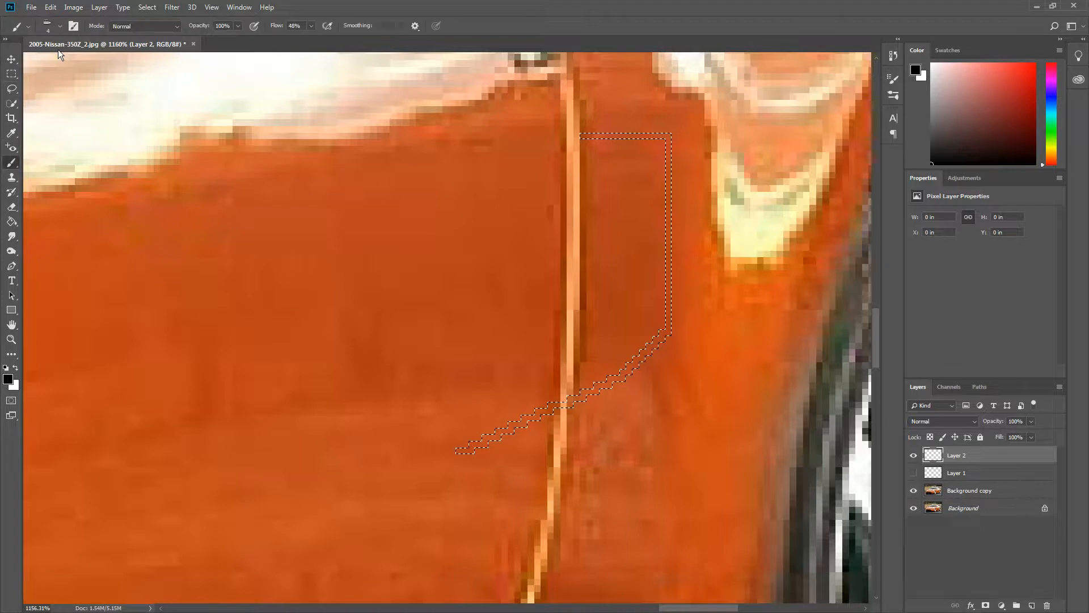
{"action": "left_click", "coordinate": [60, 26]}
{"action": "left_click_drag", "start_coordinate": [213, 174], "coordinate": [219, 140]}
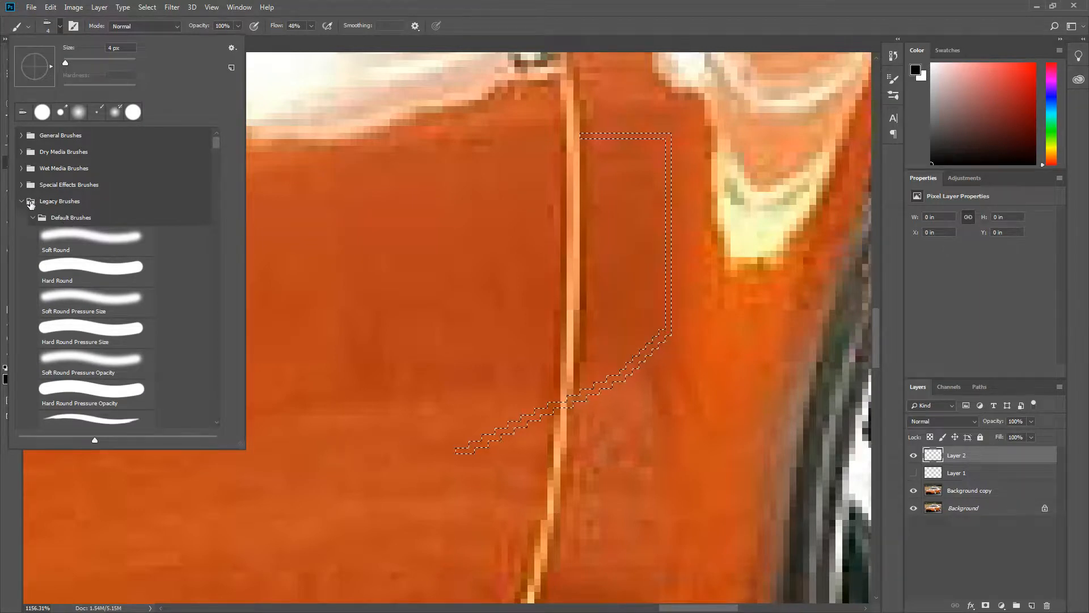
{"action": "left_click", "coordinate": [232, 48]}
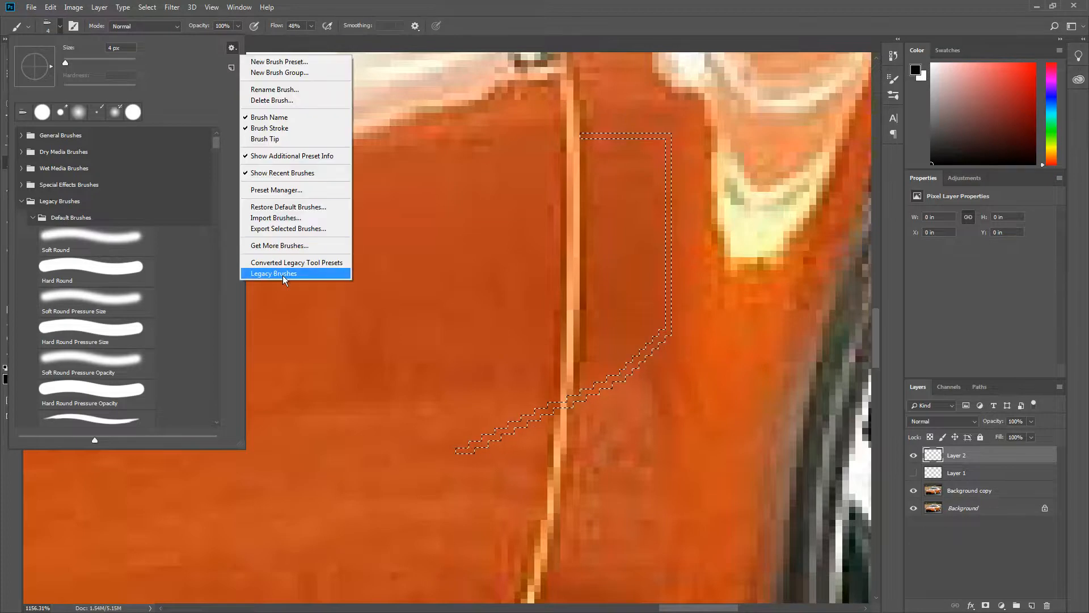
{"action": "left_click", "coordinate": [233, 48]}
{"action": "scroll", "coordinate": [75, 293], "scroll_direction": "down", "scroll_amount": 3}
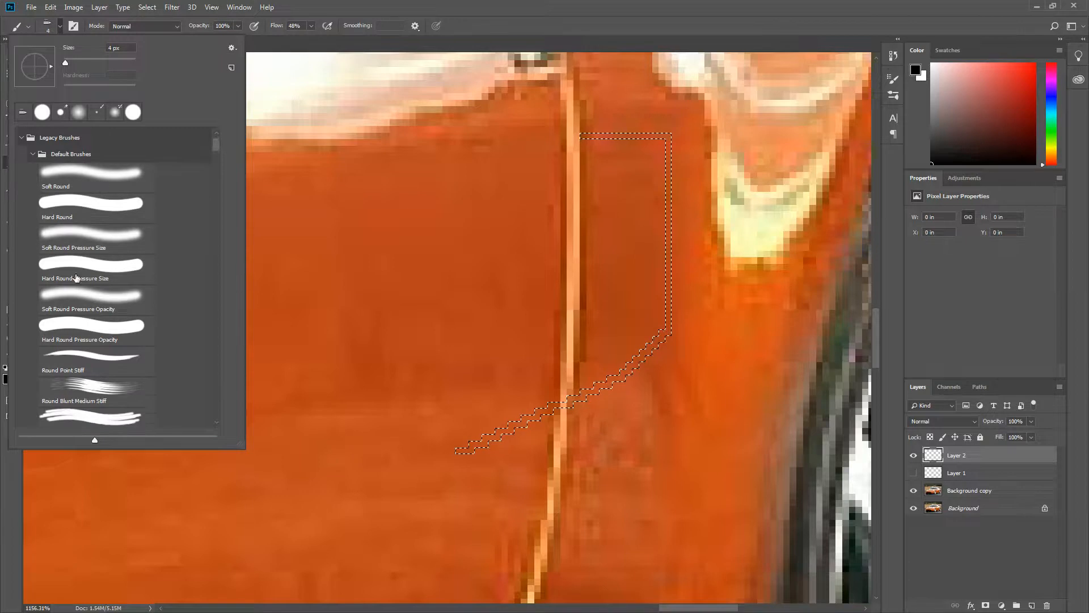
{"action": "left_click_drag", "start_coordinate": [215, 148], "coordinate": [216, 177]}
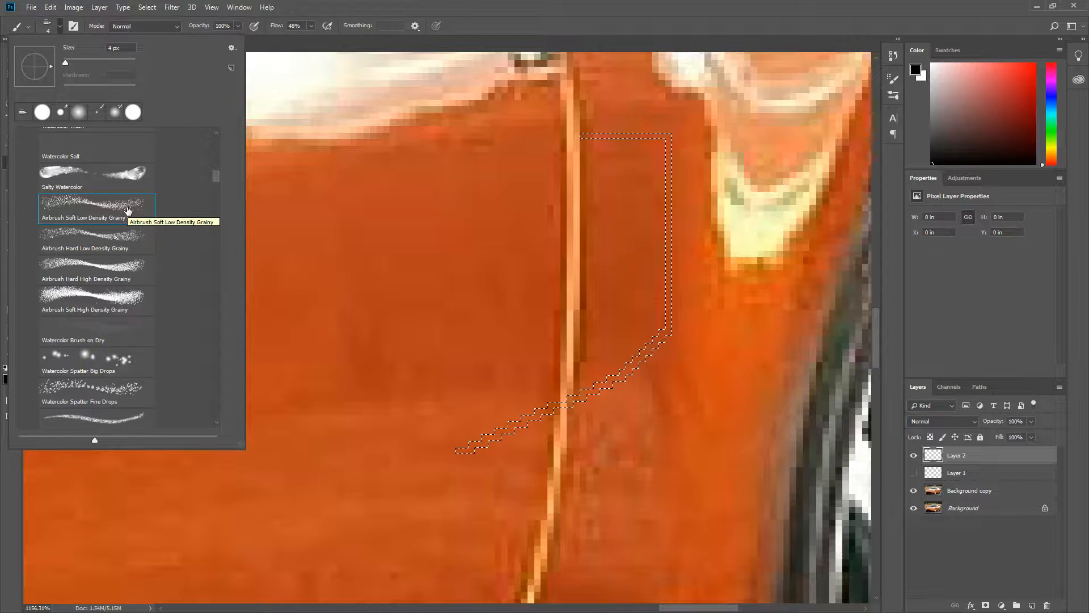
{"action": "left_click", "coordinate": [61, 25]}
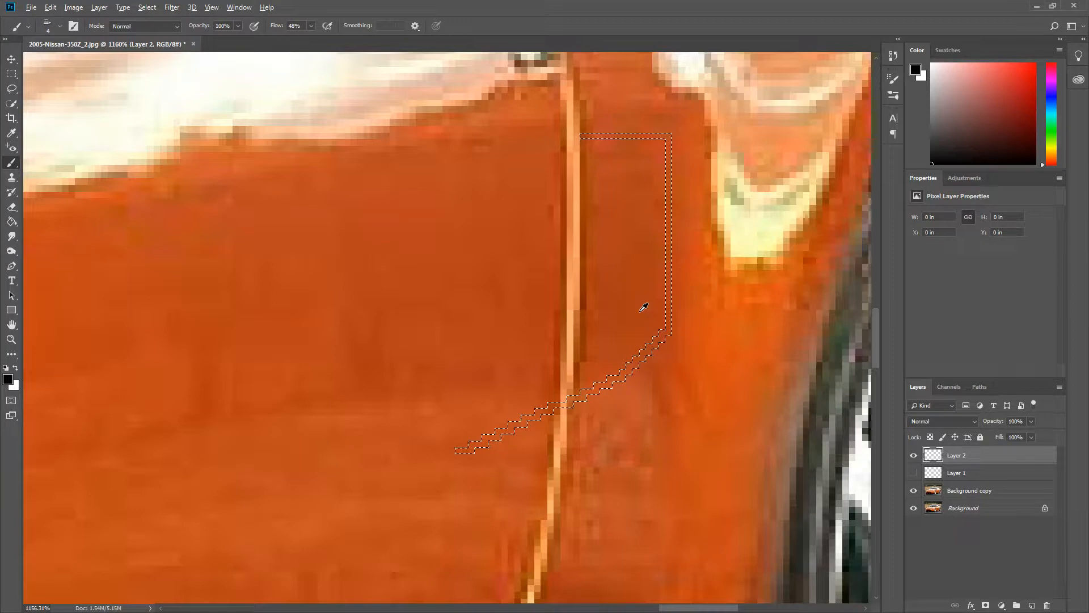
- Sample the light orange of the door seam and paint the selected border strip on Layer 2 with the Brush
{"action": "left_click", "coordinate": [574, 204], "text": "alt"}
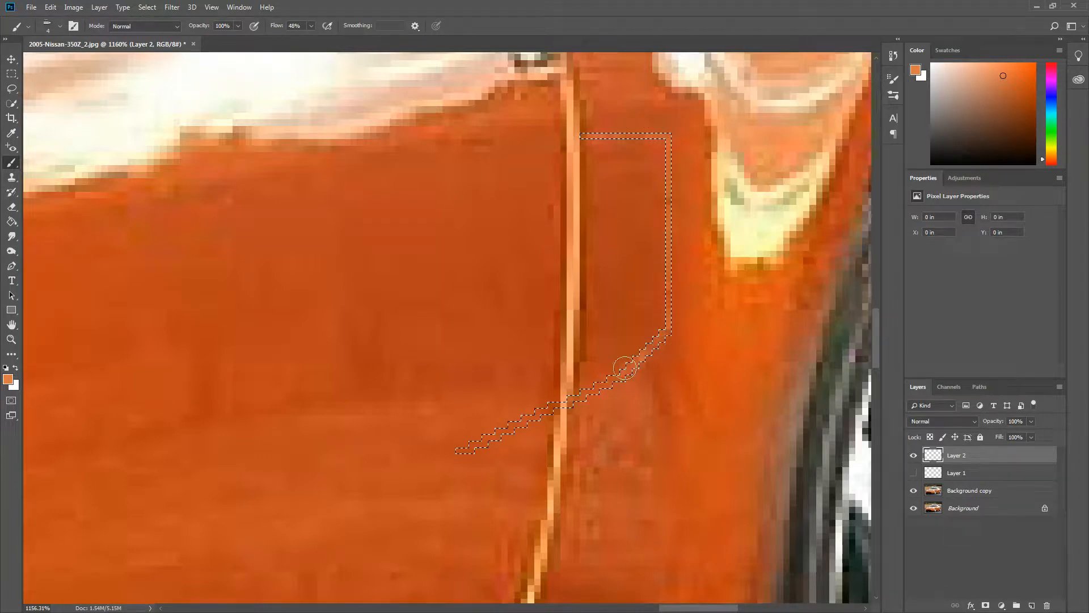
{"action": "left_click_drag", "start_coordinate": [490, 436], "coordinate": [459, 450]}
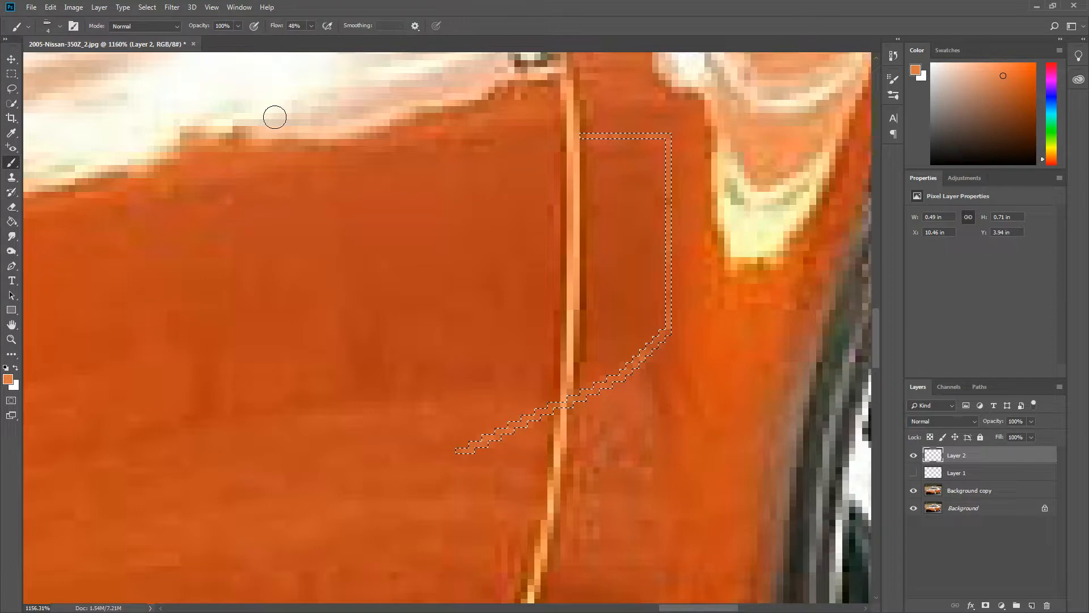
{"action": "left_click_drag", "start_coordinate": [258, 41], "coordinate": [328, 49]}
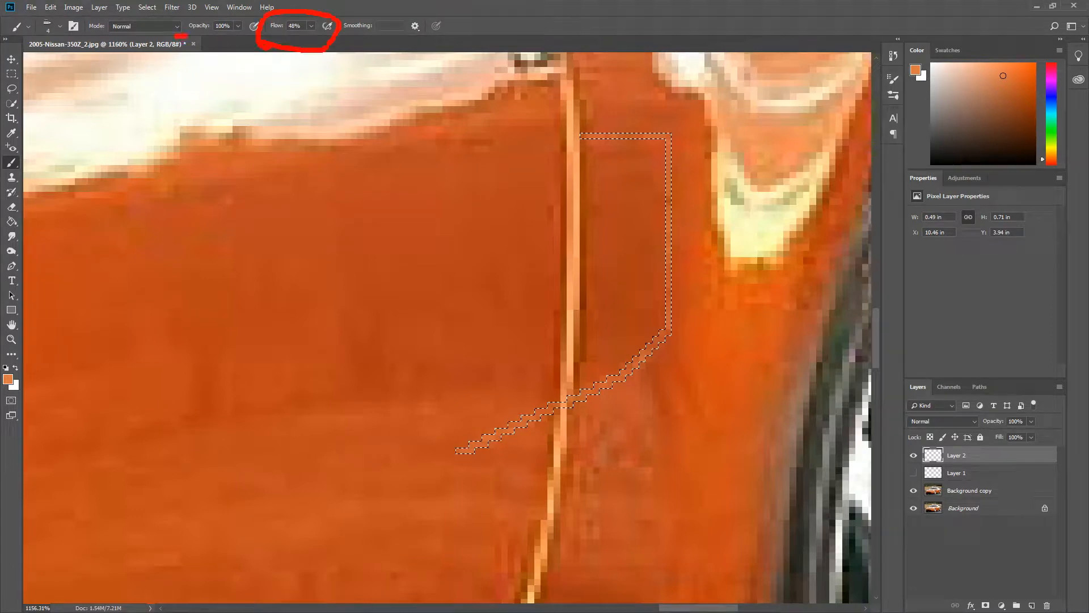
{"action": "mouse_move", "coordinate": [250, 19]}
{"action": "left_mouse_down"}
{"action": "mouse_move", "coordinate": [205, 2]}
{"action": "mouse_move", "coordinate": [163, 25]}
{"action": "left_mouse_up"}
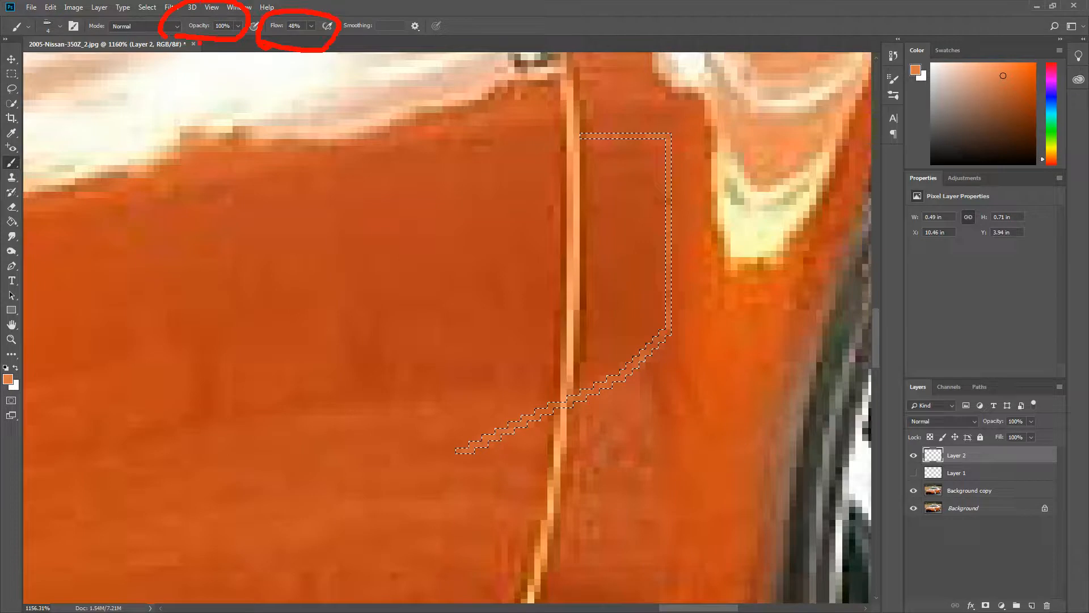
{"action": "key", "text": "Escape"}
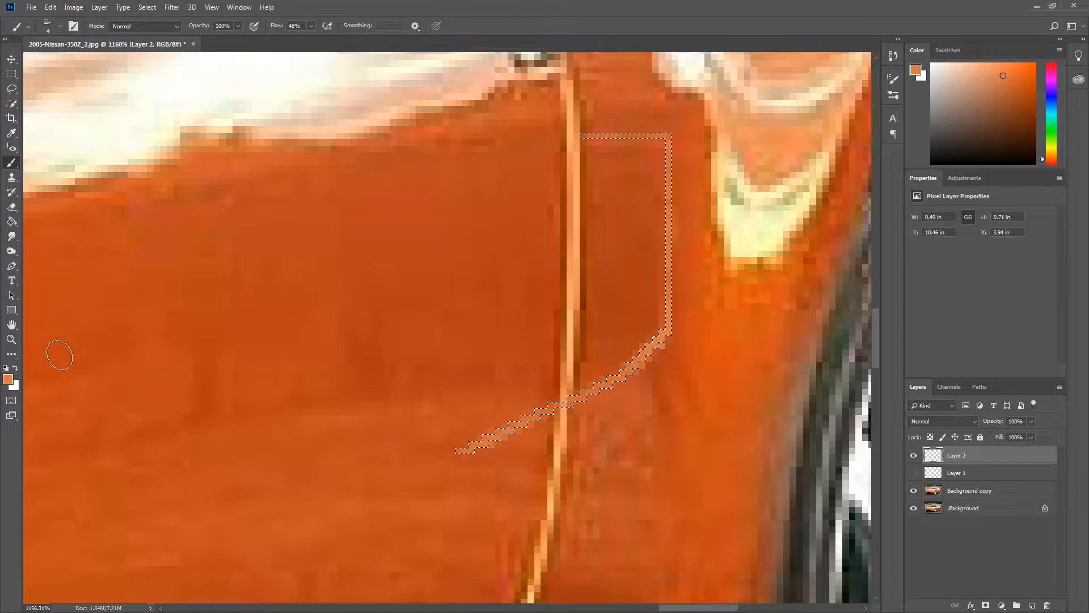
- Make Layer 1 with the vent's black fill visible again and check it together with the painted border
{"action": "left_click", "coordinate": [913, 473]}
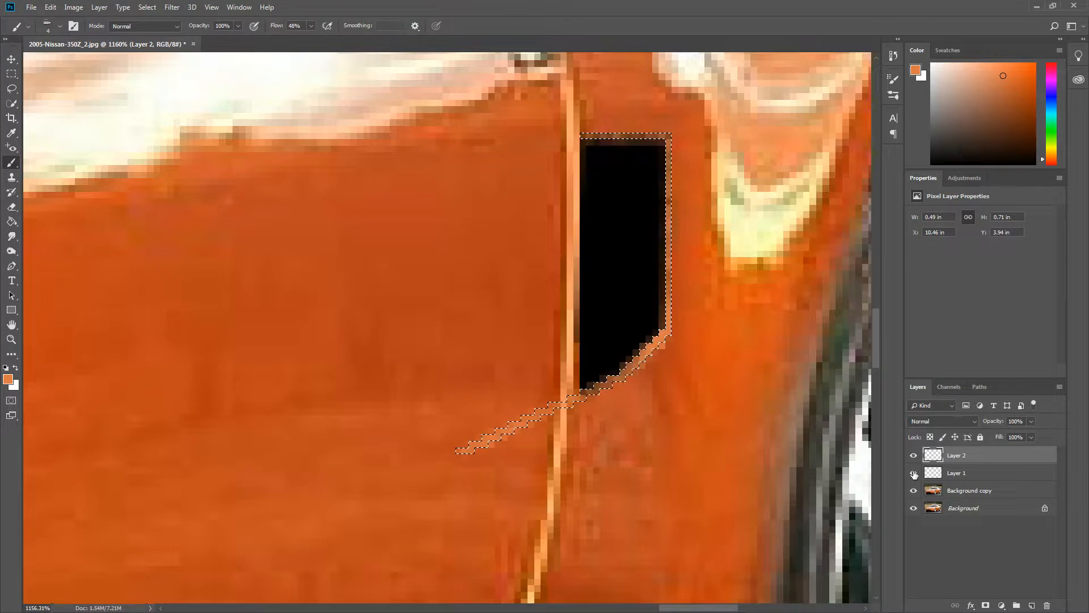
{"action": "scroll", "coordinate": [539, 499], "scroll_direction": "down", "scroll_amount": 3}
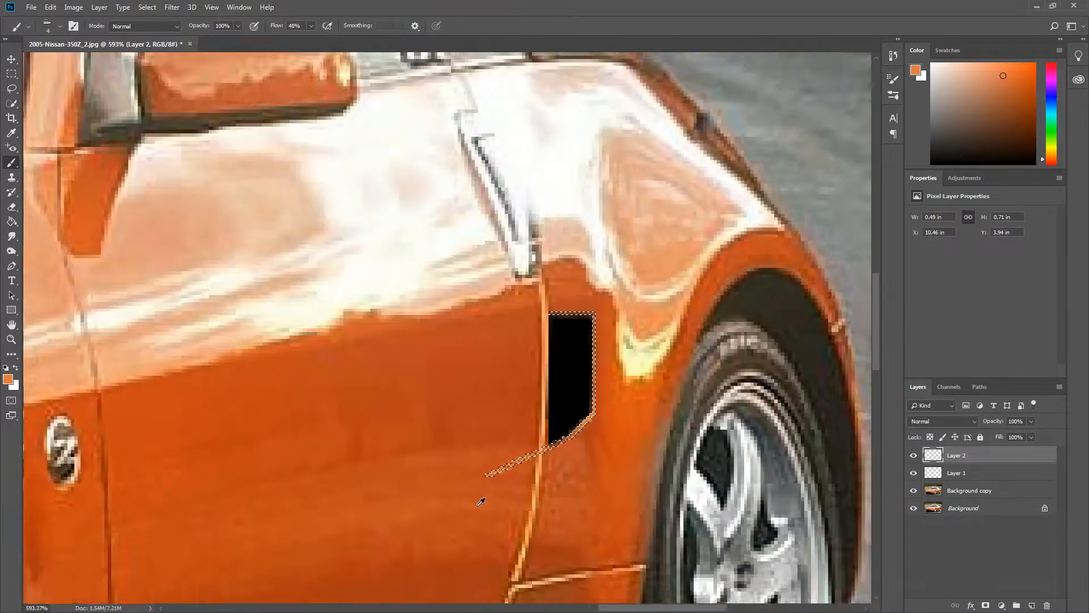
{"action": "scroll", "coordinate": [481, 502], "scroll_direction": "down", "scroll_amount": 2}
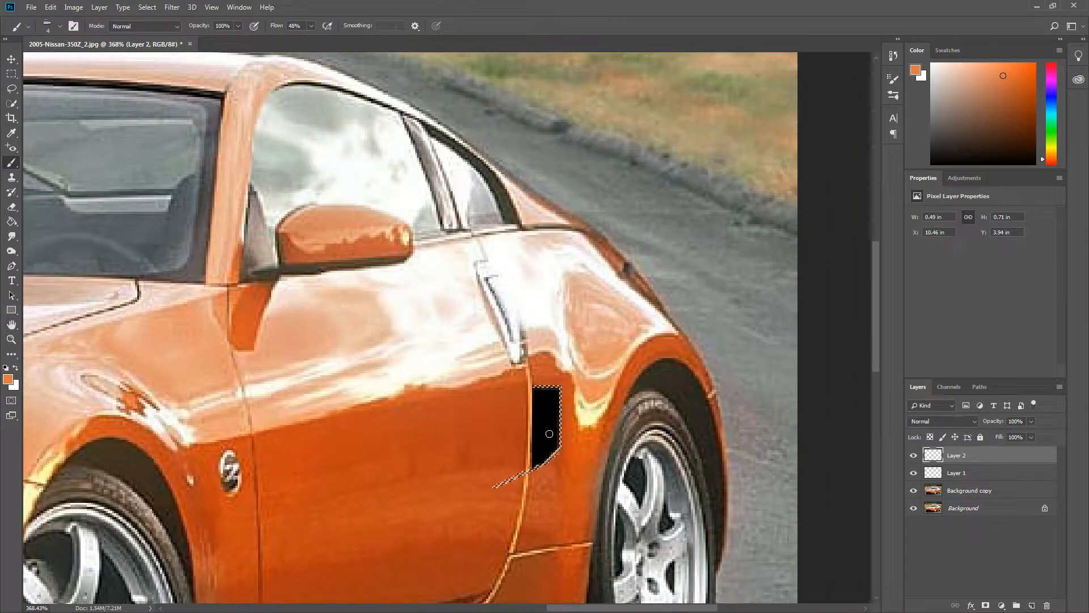
- Save the vent's border selection as a new channel named "glint" and clear the selection
{"action": "left_click", "coordinate": [149, 7]}
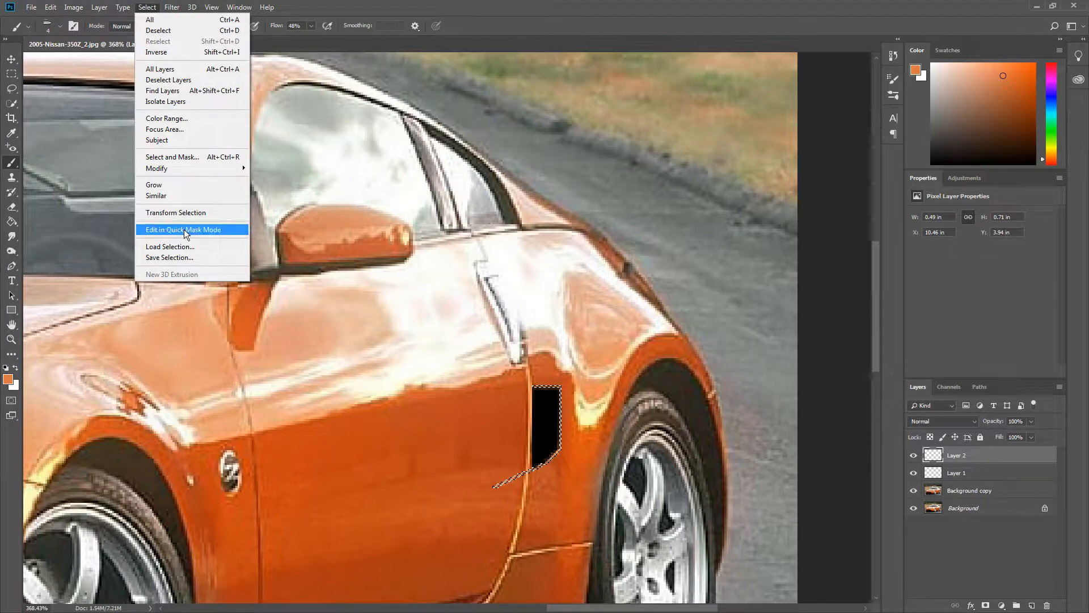
{"action": "left_click", "coordinate": [179, 260]}
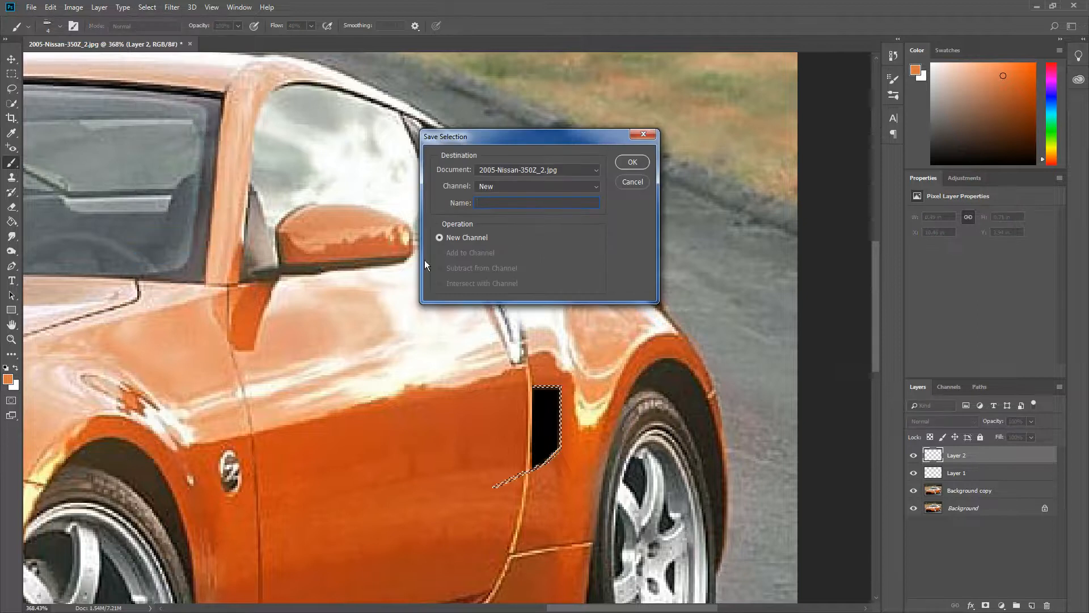
{"action": "type", "text": "glint"}
{"action": "left_click", "coordinate": [631, 163]}
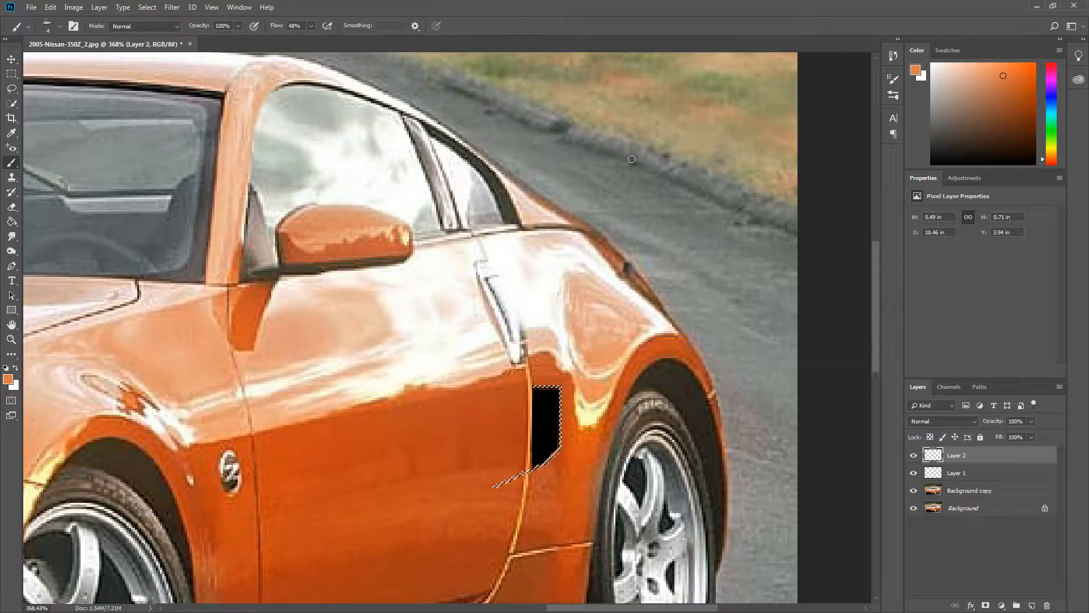
{"action": "key", "text": "ctrl+d"}
{"action": "scroll", "coordinate": [560, 433], "scroll_direction": "down", "scroll_amount": 5}
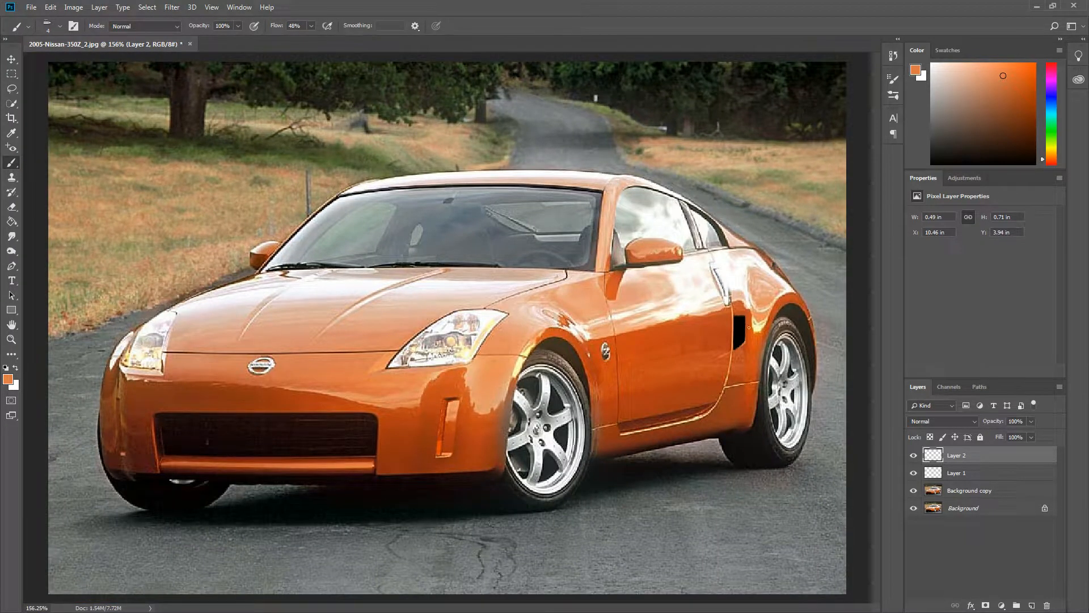
- Load the saved "glint" channel as a new selection around the vent's border strip
{"action": "scroll", "coordinate": [751, 356], "scroll_direction": "up", "scroll_amount": 10}
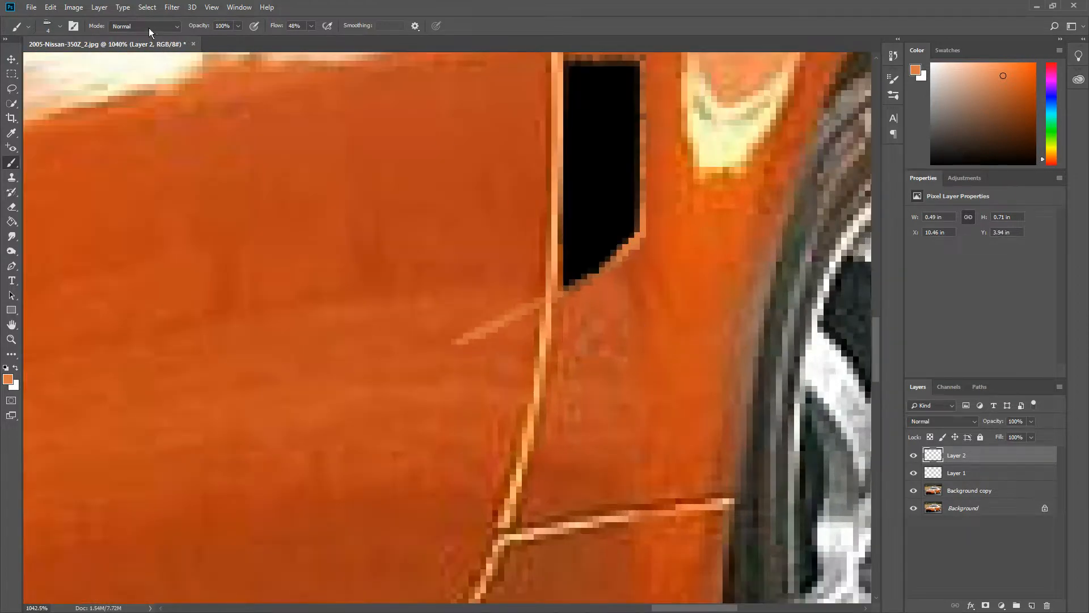
{"action": "left_click", "coordinate": [147, 7]}
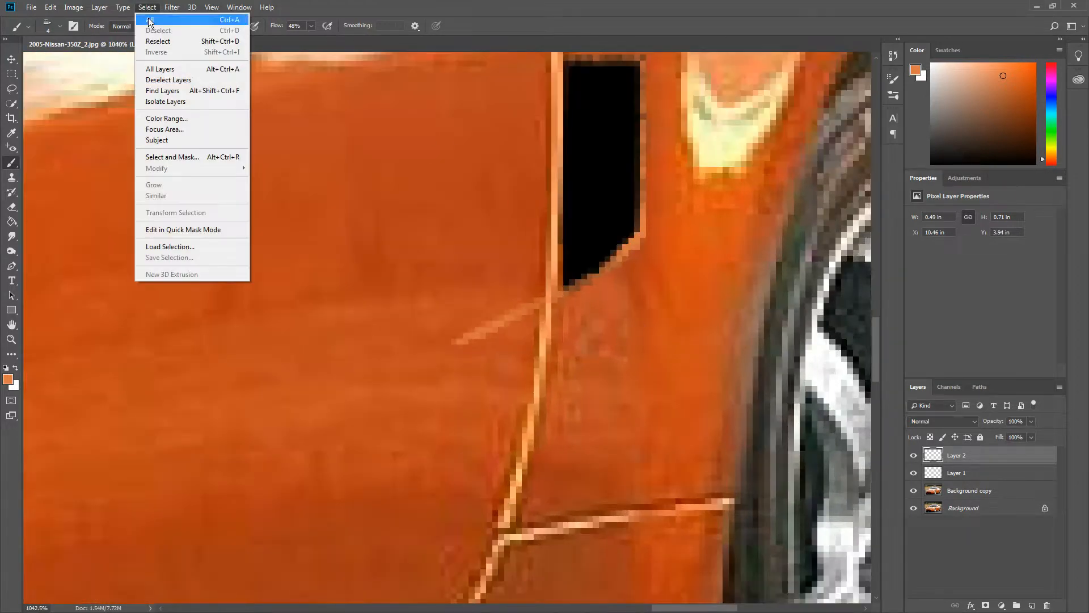
{"action": "left_click", "coordinate": [163, 246]}
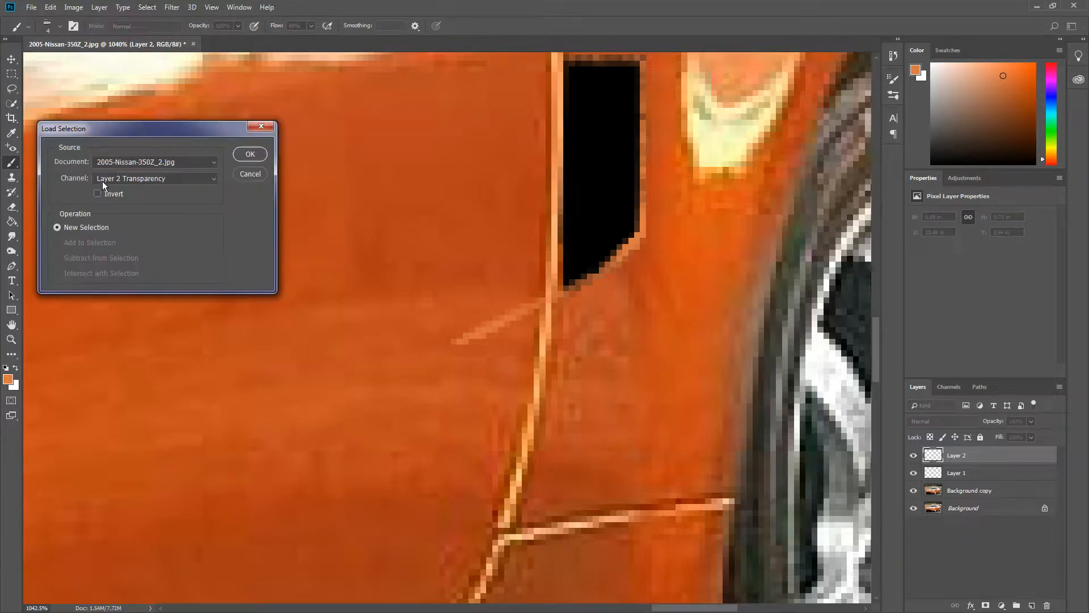
{"action": "left_click", "coordinate": [135, 179]}
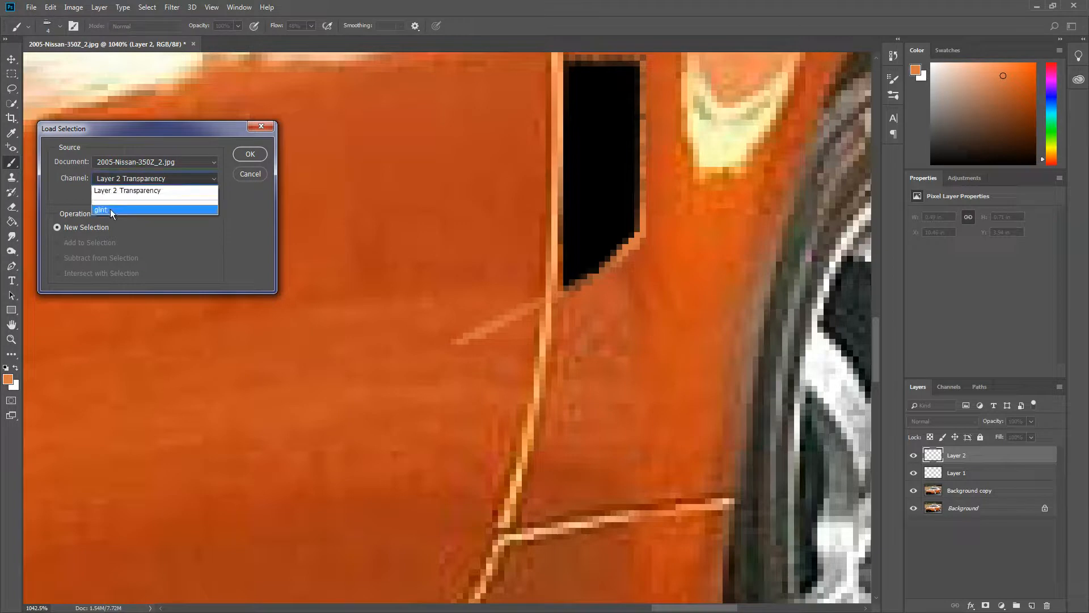
{"action": "left_click", "coordinate": [110, 208]}
{"action": "left_click", "coordinate": [250, 153]}
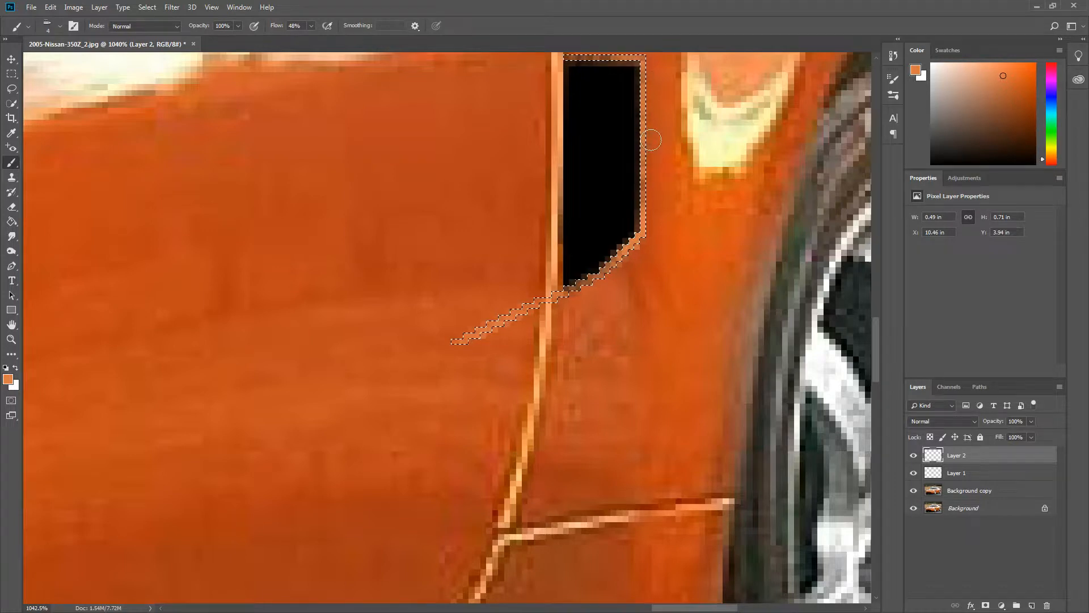
- Set the foreground colour to the lighter orange #dd8a5f, repaint the selected border strip on Layer 2, and deselect
{"action": "left_click", "coordinate": [8, 379]}
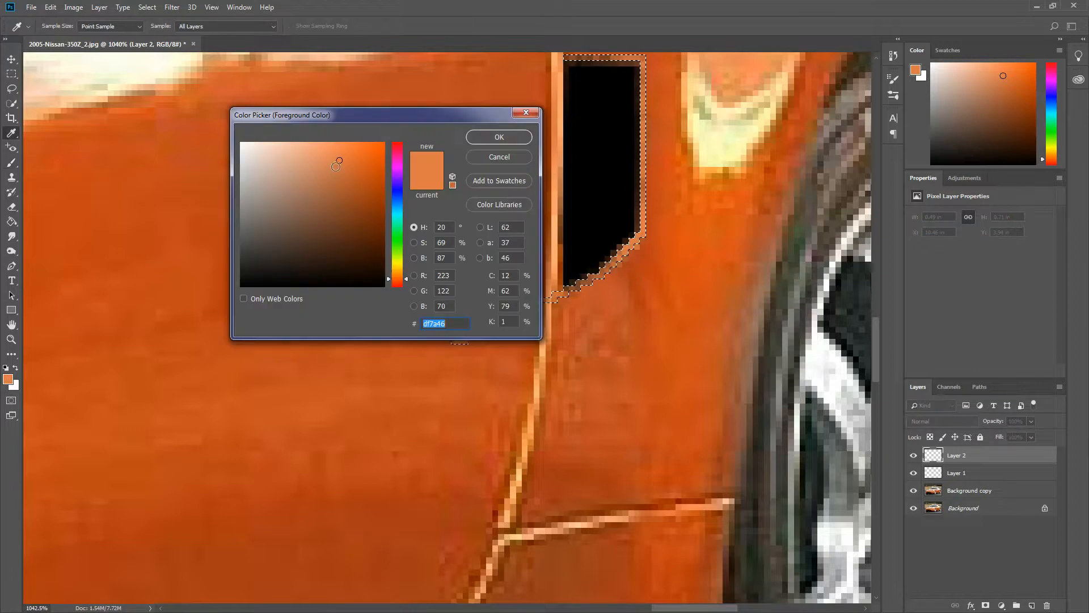
{"action": "left_click", "coordinate": [323, 161]}
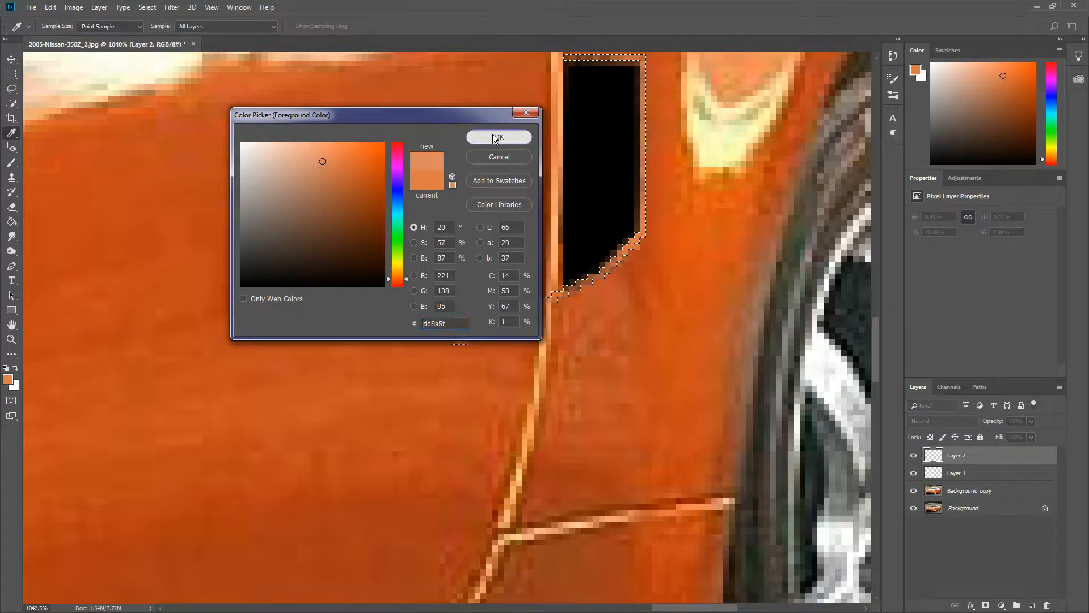
{"action": "left_click", "coordinate": [495, 138]}
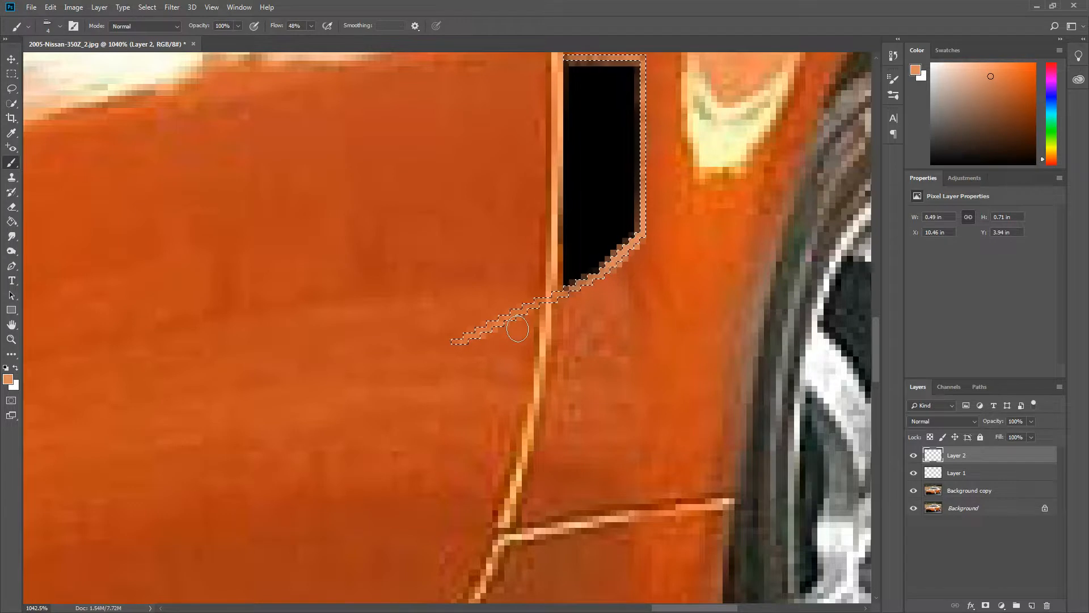
{"action": "key", "text": "ctrl+d"}
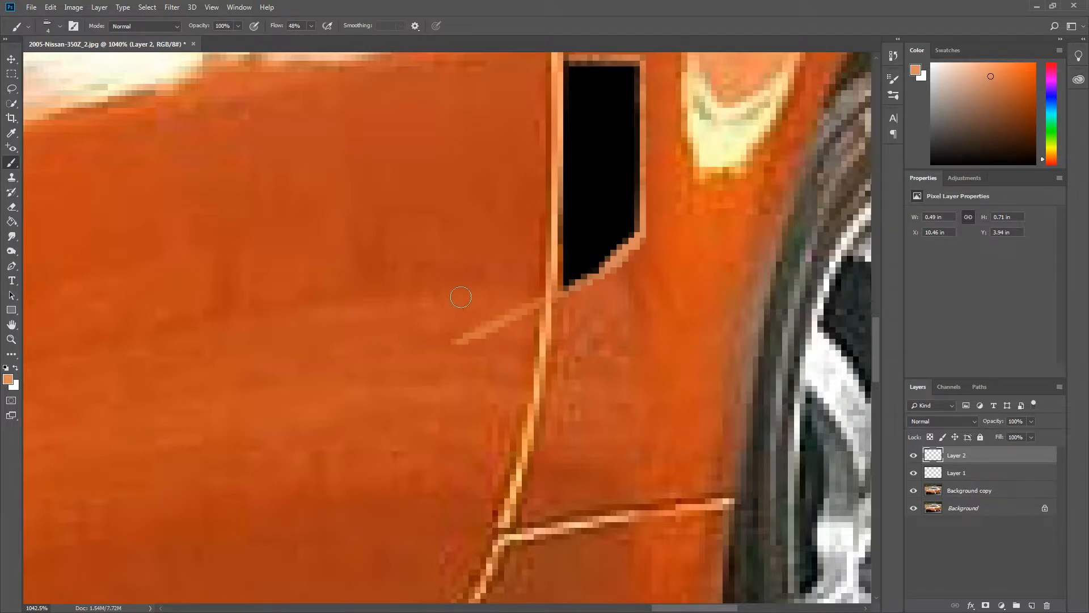
{"action": "scroll", "coordinate": [461, 297], "scroll_direction": "down", "scroll_amount": 10}
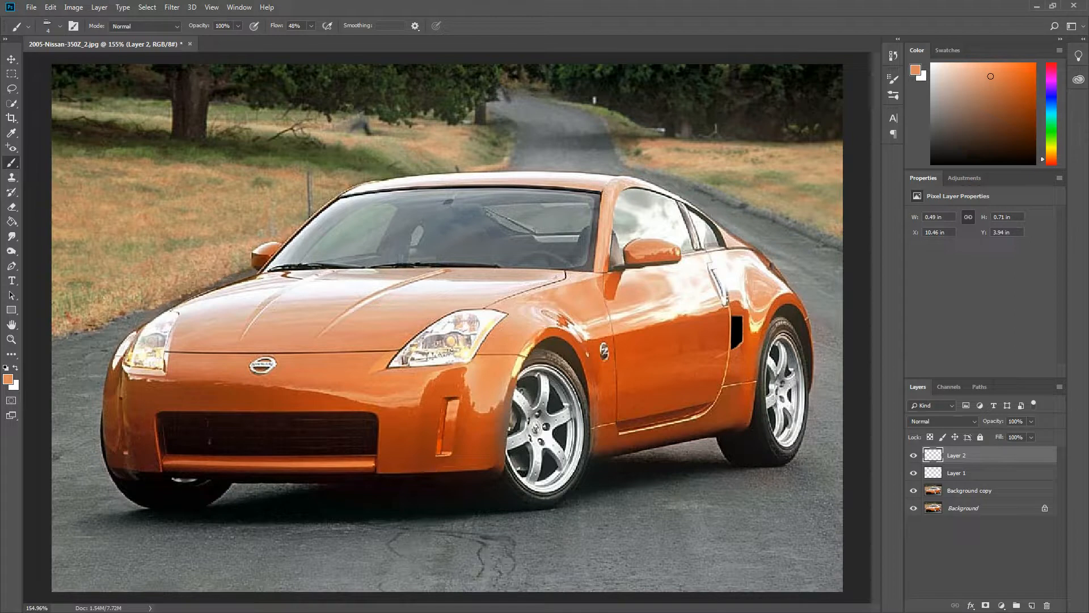
- Add a new layer named "shadown", and rename Layer 2 as "glint" and Layer 1 as "fil"
{"action": "left_click", "coordinate": [1031, 606]}
{"action": "double_click", "coordinate": [958, 455]}
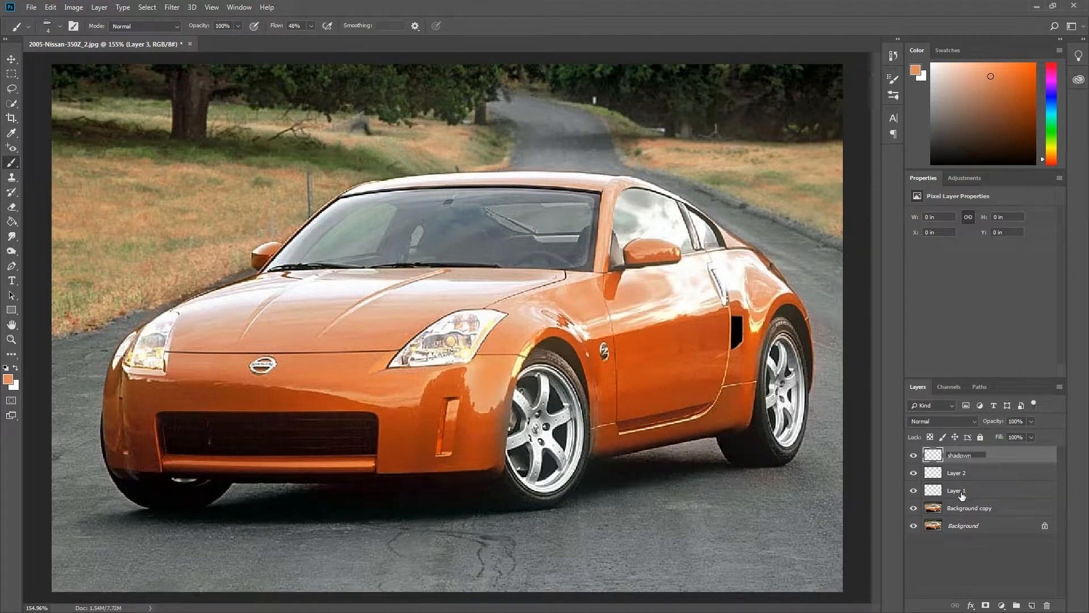
{"action": "double_click", "coordinate": [956, 473]}
{"action": "type", "text": "glint"}
{"action": "double_click", "coordinate": [959, 491]}
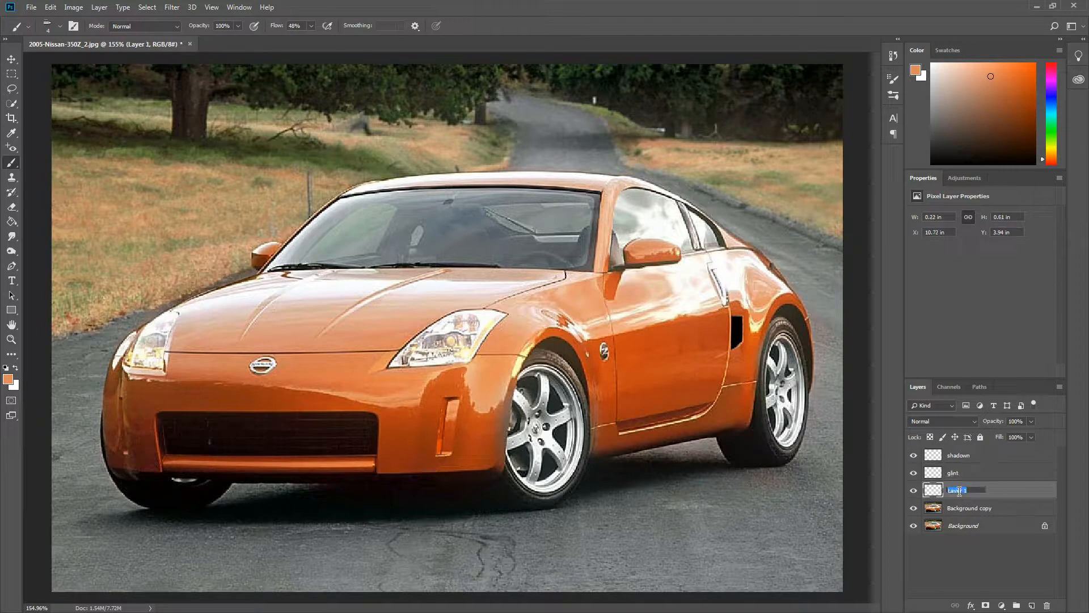
{"action": "type", "text": "fil"}
{"action": "key", "text": "Return"}
- Correct the name of the topmost layer to "shadow"
{"action": "left_click", "coordinate": [962, 456]}
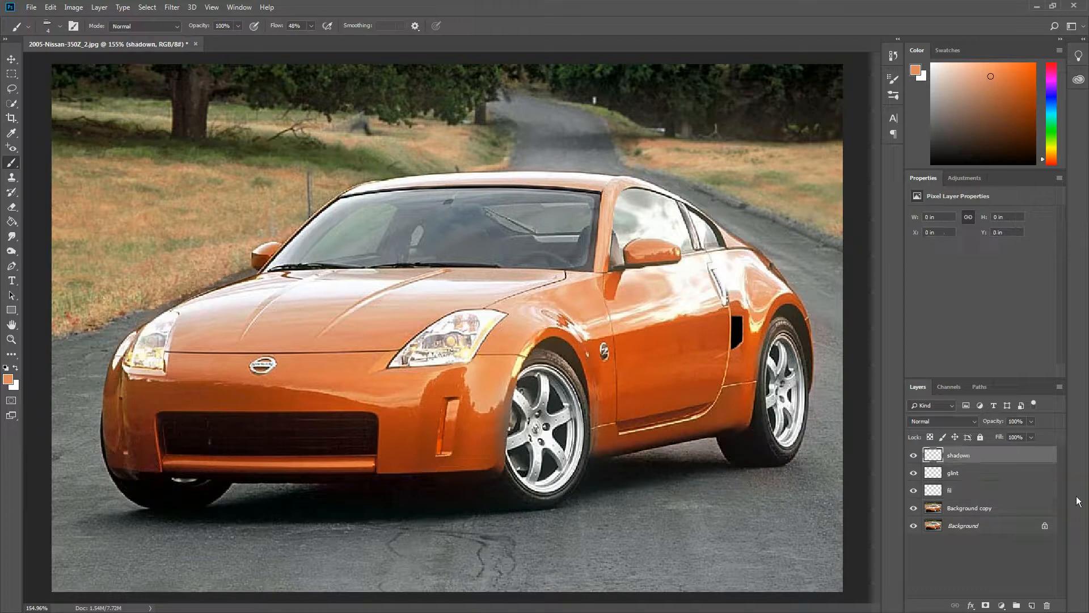
{"action": "double_click", "coordinate": [974, 456]}
{"action": "left_click", "coordinate": [974, 456]}
{"action": "key", "text": "Return"}
- Select the area across the door seam in front of the vent with the Polygonal Lasso, with two pointed ends reaching onto the door
{"action": "scroll", "coordinate": [701, 415], "scroll_direction": "up", "scroll_amount": 4}
{"action": "scroll", "coordinate": [698, 414], "scroll_direction": "up", "scroll_amount": 2}
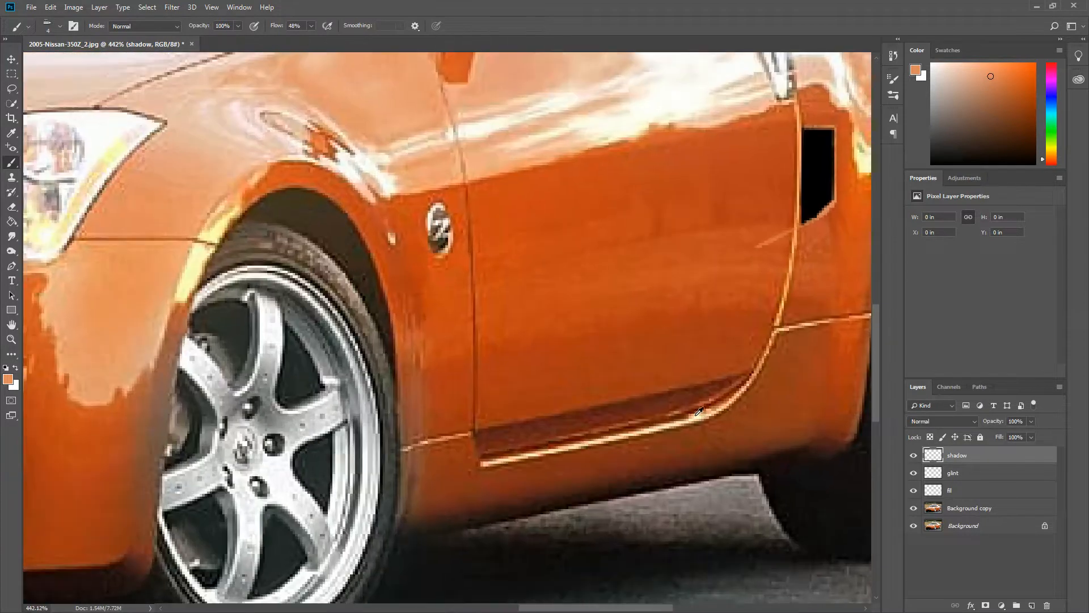
{"action": "left_click_drag", "start_coordinate": [839, 233], "coordinate": [560, 365]}
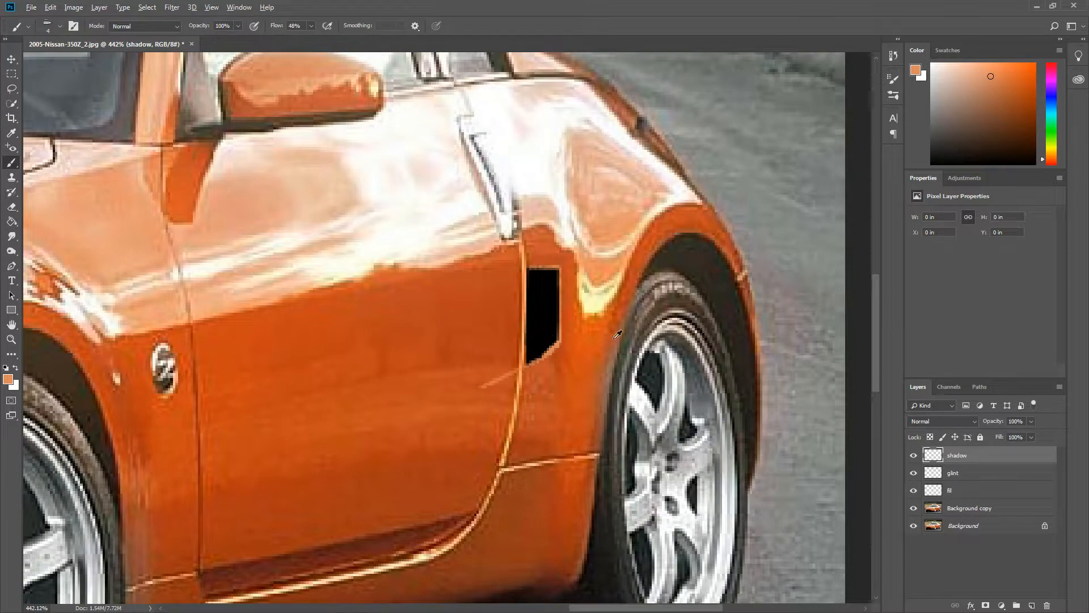
{"action": "scroll", "coordinate": [601, 335], "scroll_direction": "up", "scroll_amount": 2}
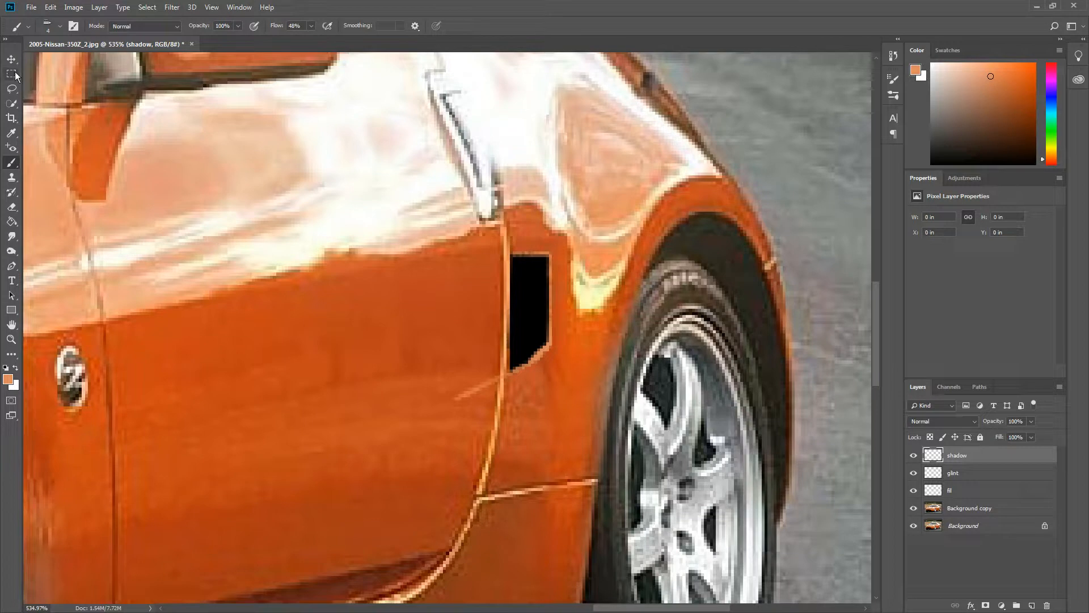
{"action": "right_click", "coordinate": [11, 91]}
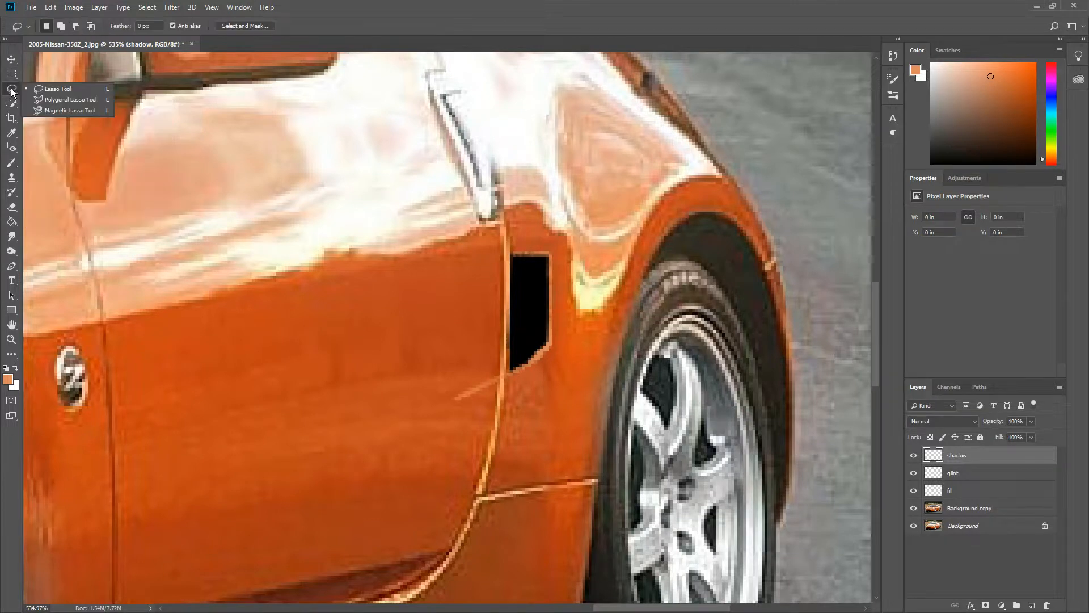
{"action": "left_click", "coordinate": [55, 96]}
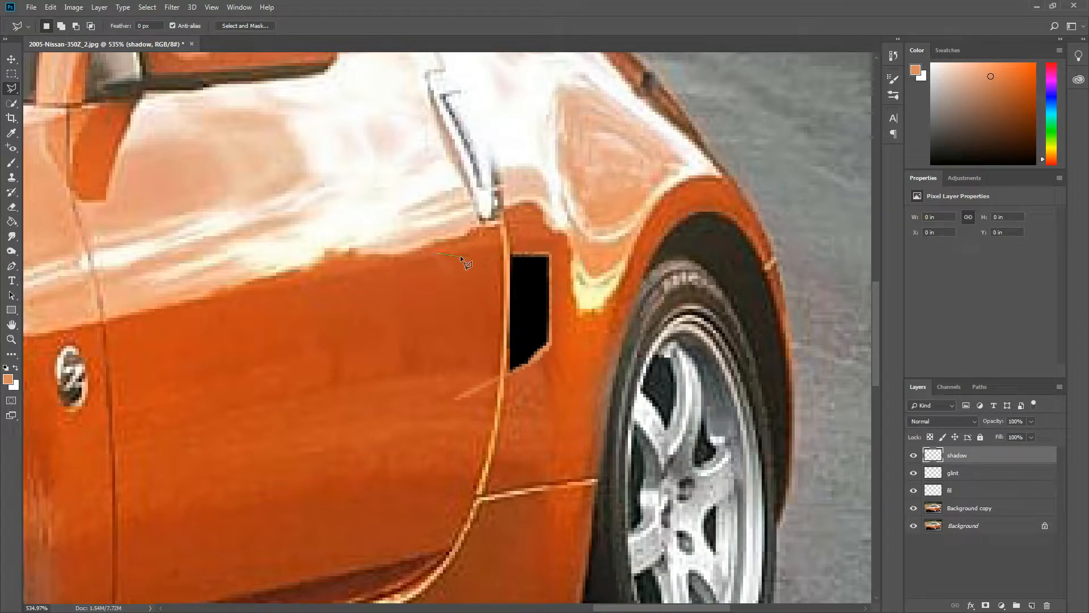
{"action": "left_click", "coordinate": [511, 254]}
{"action": "left_click", "coordinate": [434, 251]}
- Paint the selected area in front of the vent black (#000000) on the shadow layer with an enlarged brush, and deselect
{"action": "left_click", "coordinate": [8, 379]}
{"action": "left_click", "coordinate": [241, 286]}
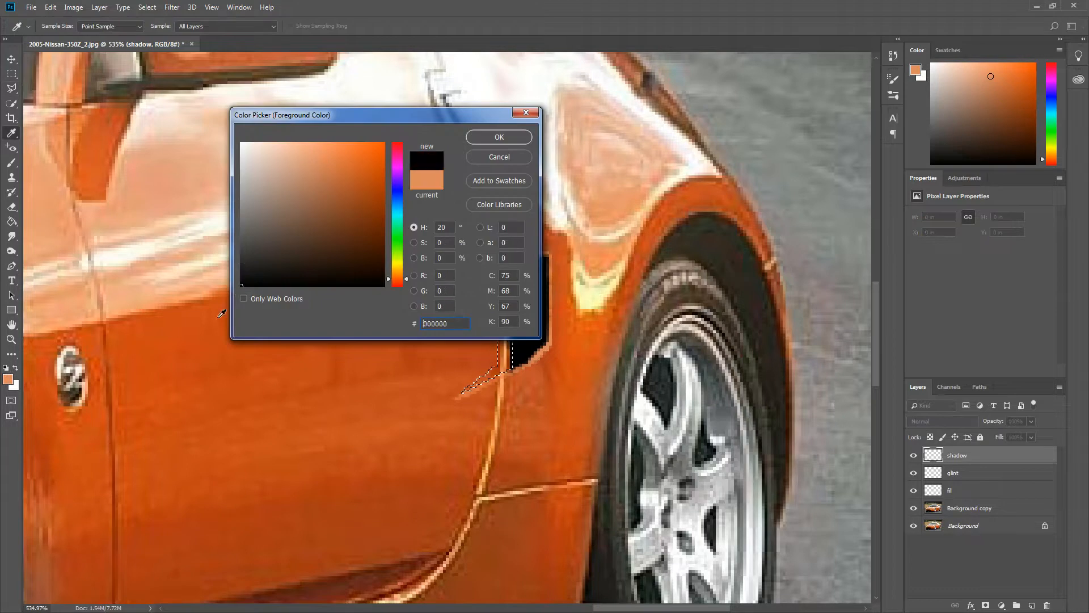
{"action": "left_click", "coordinate": [497, 139]}
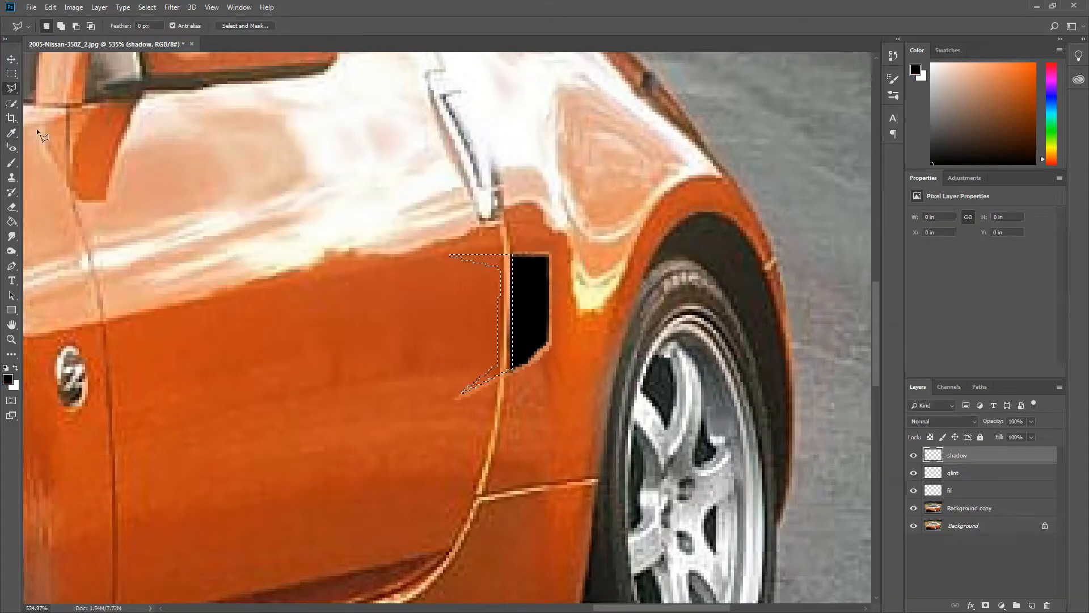
{"action": "left_click", "coordinate": [11, 163]}
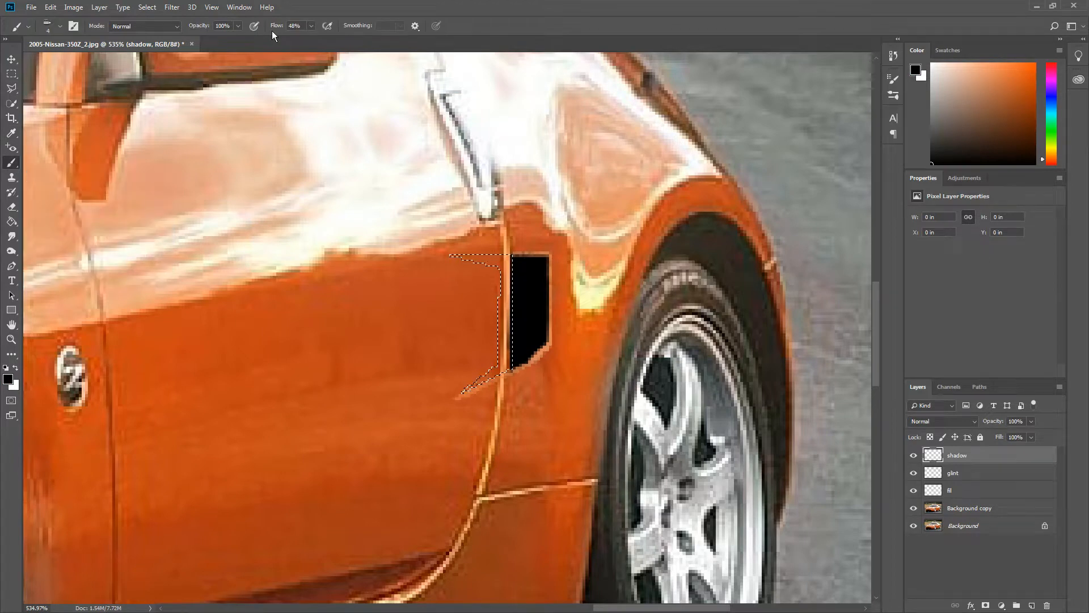
{"action": "left_click_drag", "start_coordinate": [288, 28], "coordinate": [313, 28]}
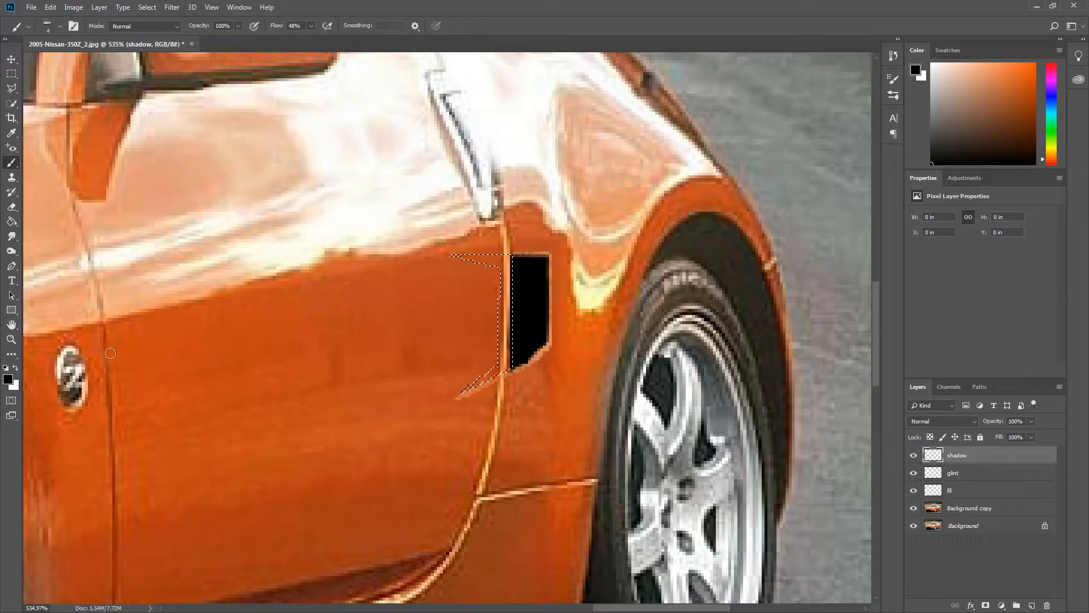
{"action": "key", "text": "bracketright"}
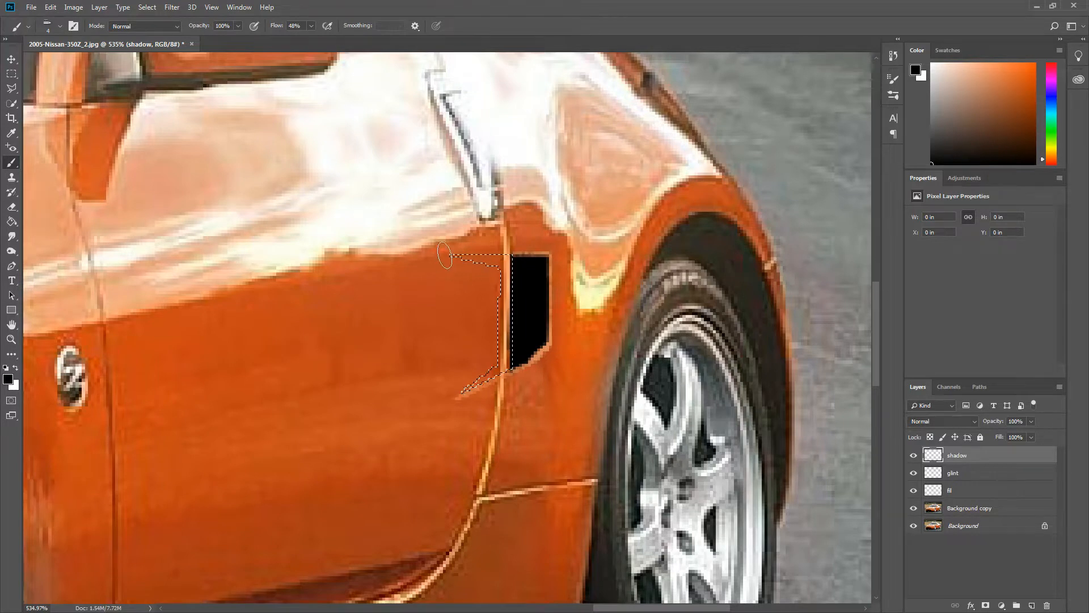
{"action": "key", "text": "bracketright"}
{"action": "mouse_move", "coordinate": [452, 255]}
{"action": "left_mouse_down"}
{"action": "mouse_move", "coordinate": [514, 260]}
{"action": "mouse_move", "coordinate": [486, 255]}
{"action": "mouse_move", "coordinate": [501, 259]}
{"action": "mouse_move", "coordinate": [500, 286]}
{"action": "mouse_move", "coordinate": [522, 272]}
{"action": "mouse_move", "coordinate": [493, 360]}
{"action": "mouse_move", "coordinate": [514, 332]}
{"action": "mouse_move", "coordinate": [504, 364]}
{"action": "mouse_move", "coordinate": [444, 394]}
{"action": "mouse_move", "coordinate": [538, 360]}
{"action": "mouse_move", "coordinate": [482, 389]}
{"action": "mouse_move", "coordinate": [463, 391]}
{"action": "mouse_move", "coordinate": [545, 352]}
{"action": "mouse_move", "coordinate": [468, 386]}
{"action": "left_mouse_up"}
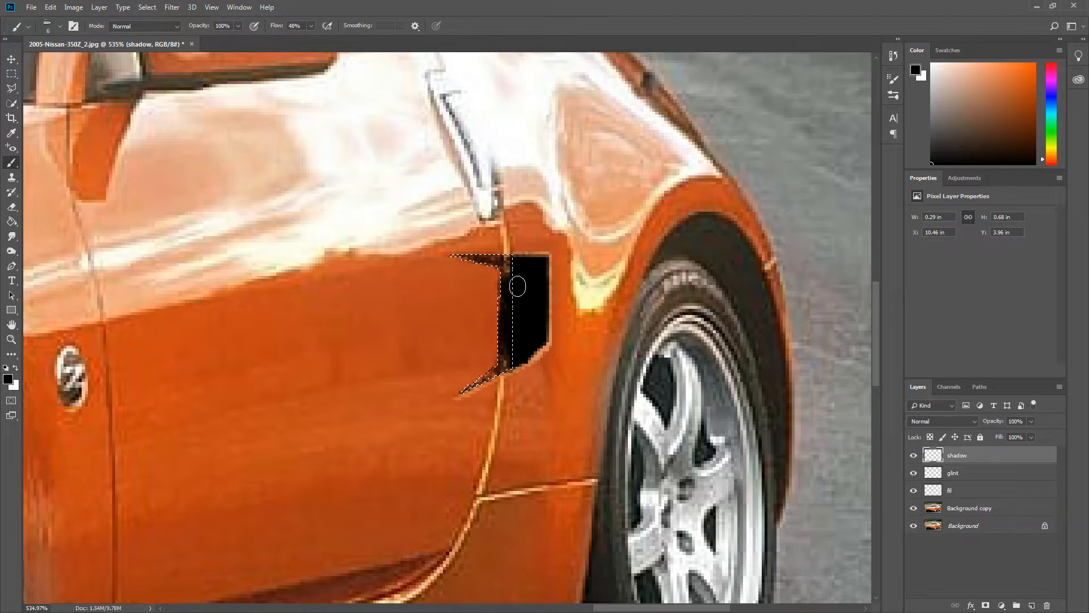
{"action": "left_click_drag", "start_coordinate": [508, 269], "coordinate": [462, 257]}
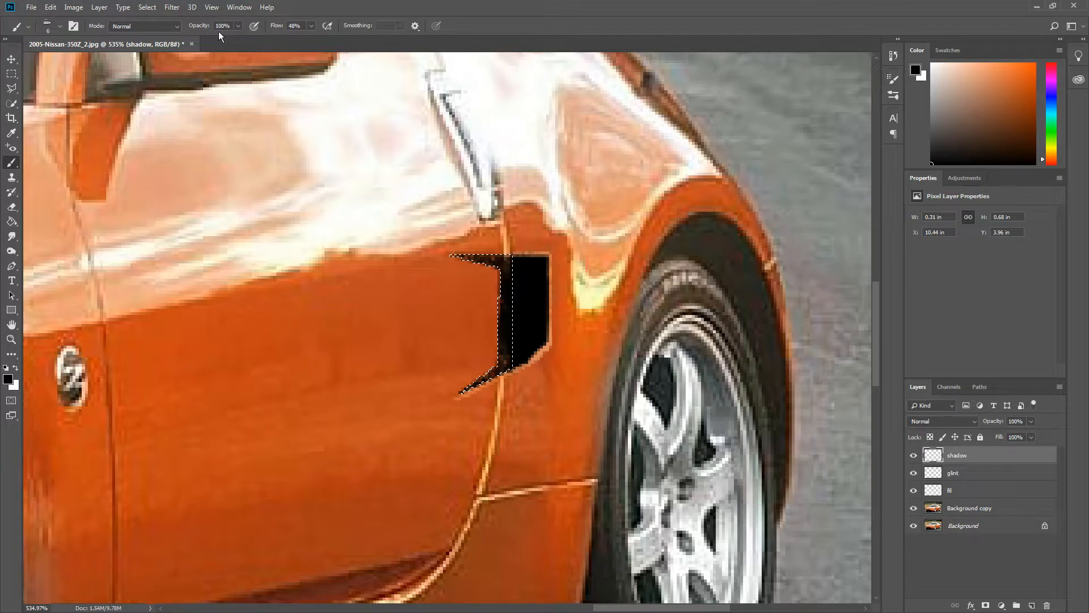
{"action": "key", "text": "ctrl+d"}
{"action": "scroll", "coordinate": [496, 415], "scroll_direction": "down", "scroll_amount": 6}
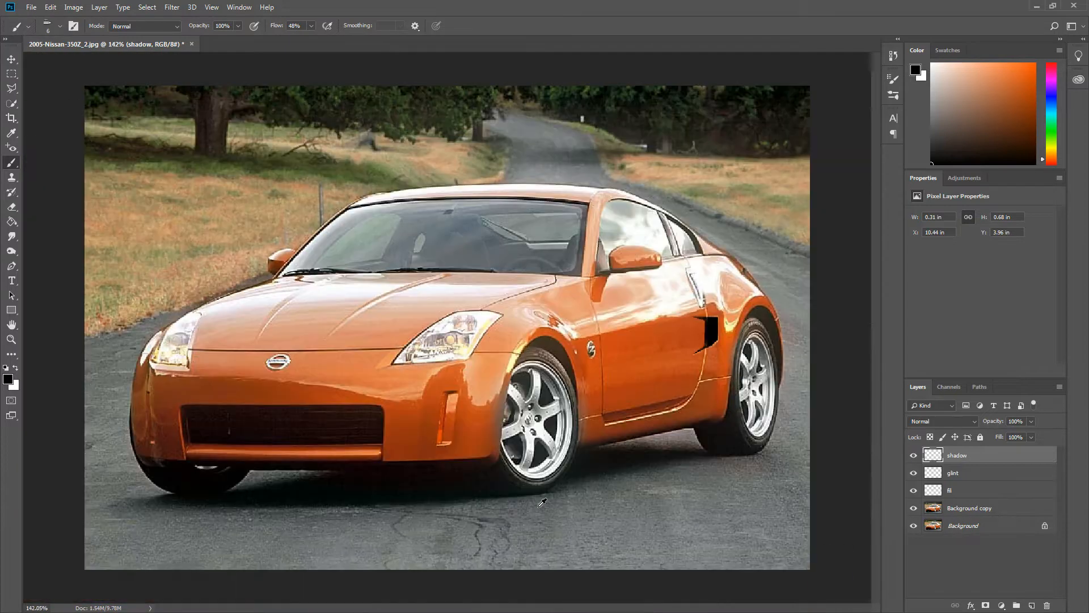
- Lower the opacity of the shadow layer to 29%
{"action": "scroll", "coordinate": [574, 495], "scroll_direction": "down", "scroll_amount": 1}
{"action": "scroll", "coordinate": [650, 473], "scroll_direction": "down", "scroll_amount": 1}
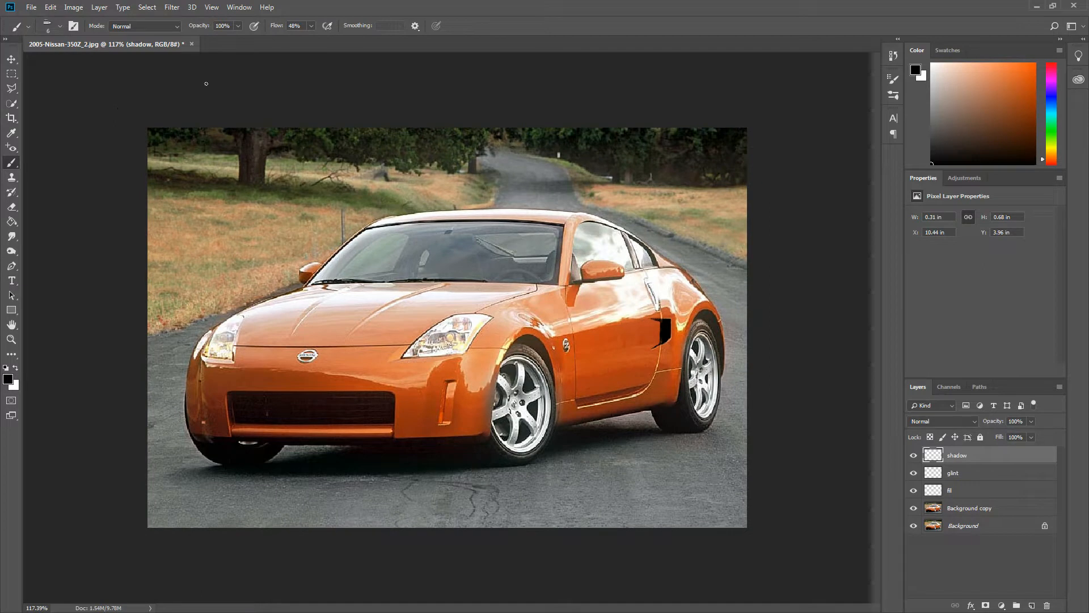
{"action": "key", "text": "ctrl+2"}
{"action": "left_click_drag", "start_coordinate": [216, 103], "coordinate": [202, 43]}
{"action": "key", "text": "Escape"}
{"action": "left_click_drag", "start_coordinate": [991, 424], "coordinate": [976, 423]}
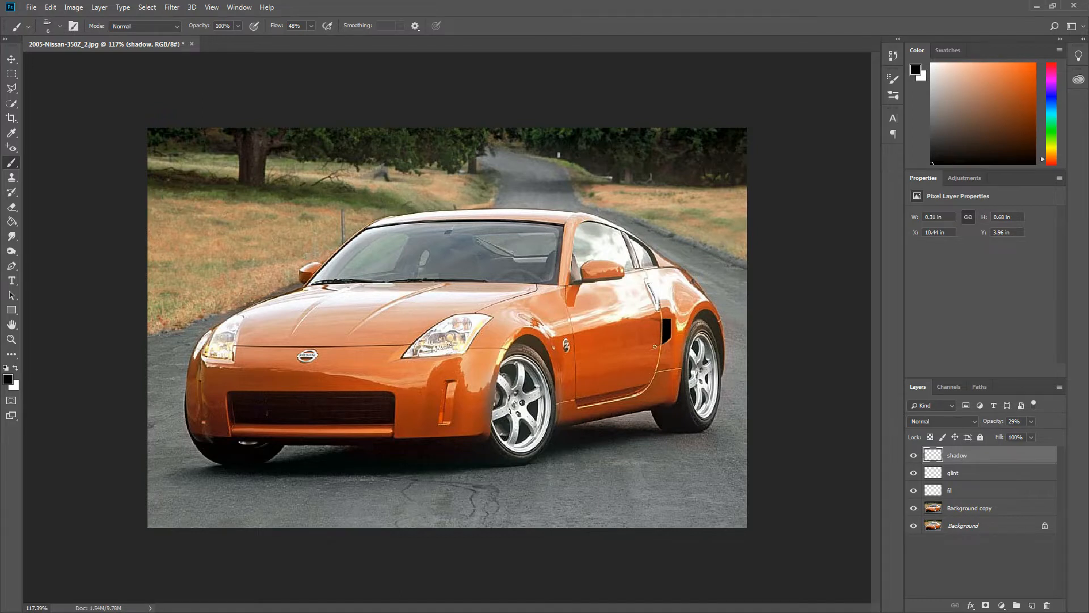
- Add a new layer above the shadow layer and set the brush opacity to 46%
{"action": "scroll", "coordinate": [653, 338], "scroll_direction": "up", "scroll_amount": 4}
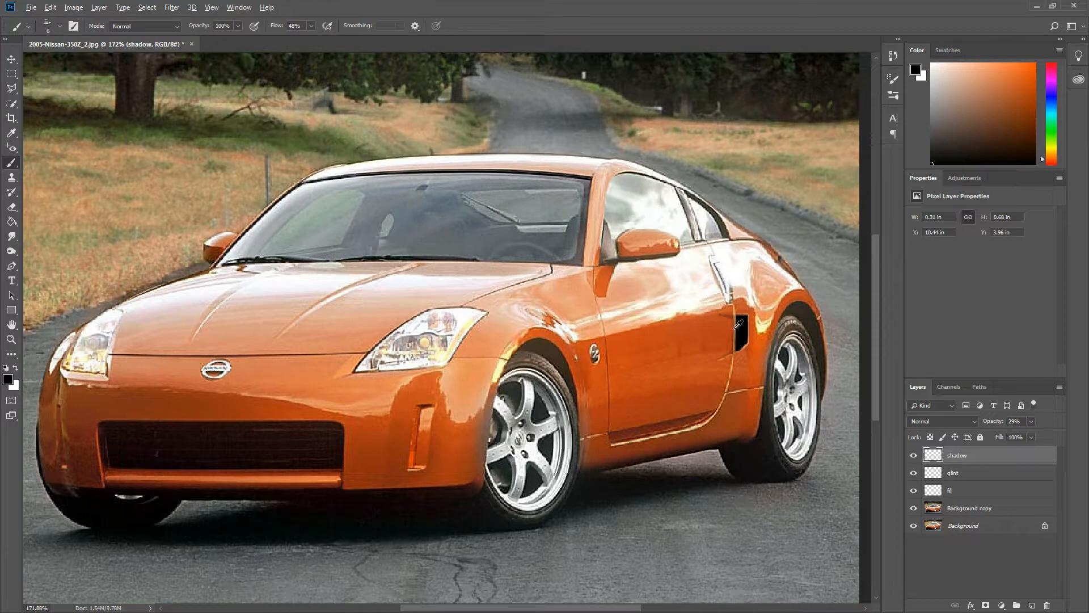
{"action": "scroll", "coordinate": [725, 318], "scroll_direction": "up", "scroll_amount": 2}
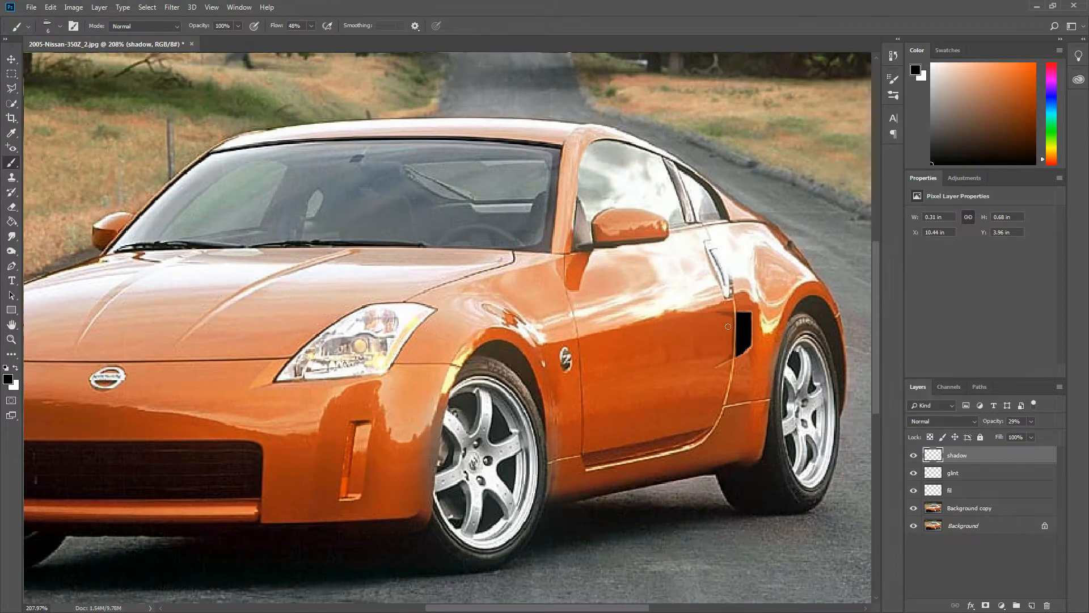
{"action": "left_click", "coordinate": [1032, 606]}
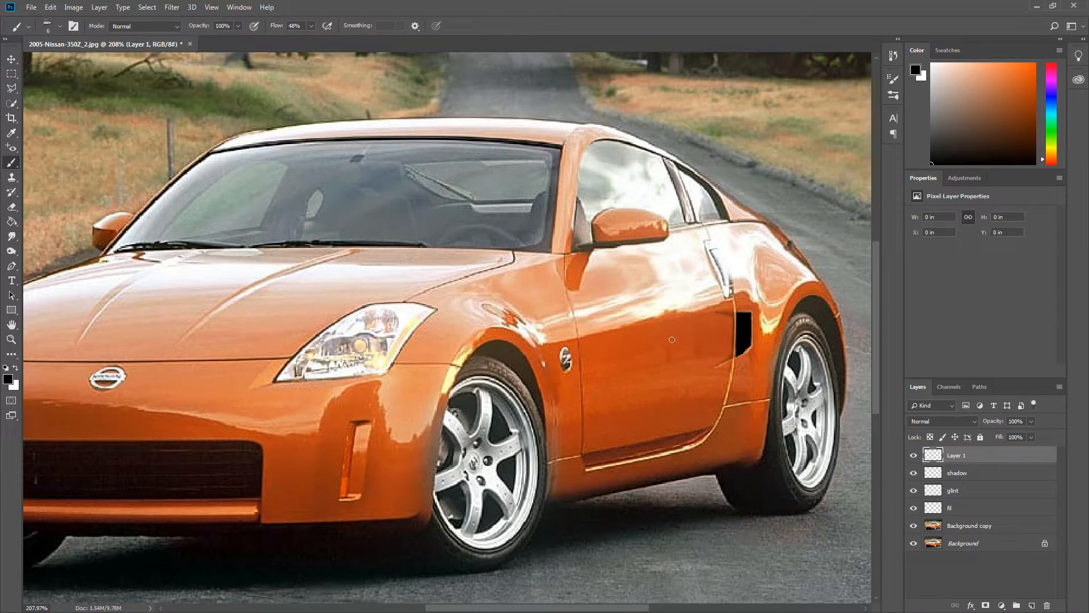
{"action": "scroll", "coordinate": [751, 335], "scroll_direction": "up", "scroll_amount": 5}
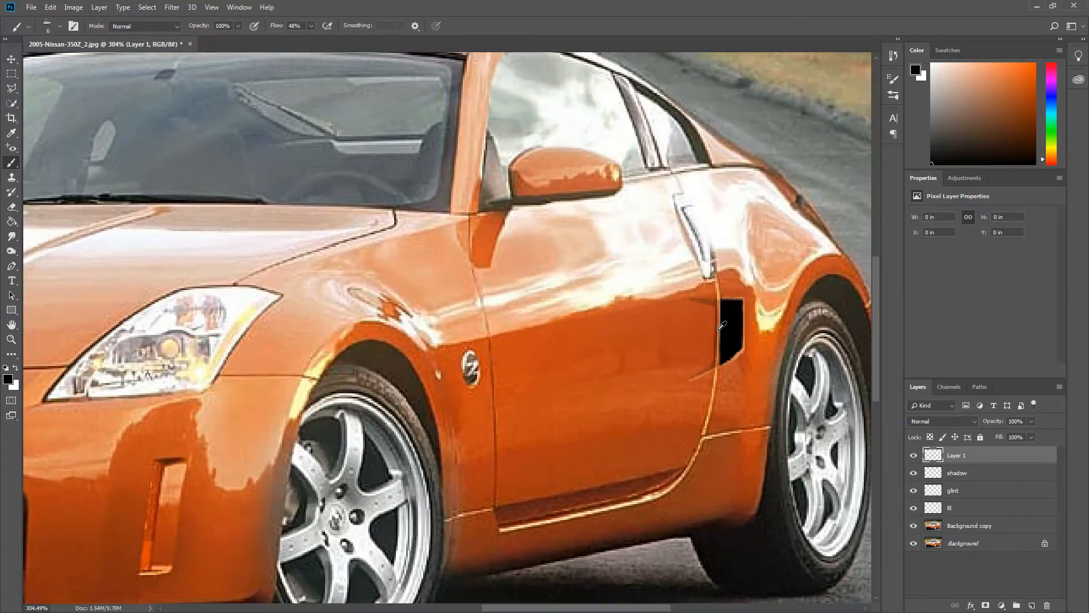
{"action": "left_click_drag", "start_coordinate": [205, 30], "coordinate": [174, 32]}
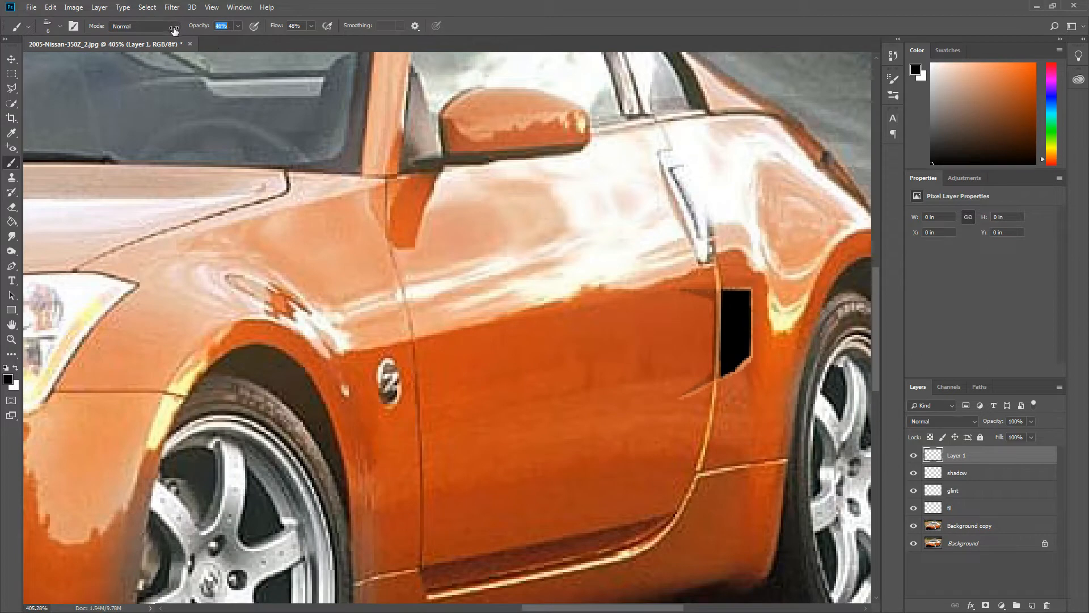
- Paint black shading about 0.6 in tall along the vent's front edge at the door seam on the new layer with a smaller brush
{"action": "left_click_drag", "start_coordinate": [504, 242], "coordinate": [536, 245]}
{"action": "key", "text": "ctrl+z"}
{"action": "key", "text": "bracketleft"}
{"action": "key", "text": "bracketleft"}
{"action": "key", "text": "bracketleft"}
{"action": "key", "text": "bracketleft"}
{"action": "key", "text": "bracketleft"}
{"action": "key", "text": "bracketright"}
{"action": "key", "text": "bracketright"}
{"action": "mouse_move", "coordinate": [713, 308]}
{"action": "left_mouse_down"}
{"action": "mouse_move", "coordinate": [719, 295]}
{"action": "mouse_move", "coordinate": [715, 376]}
{"action": "mouse_move", "coordinate": [735, 290]}
{"action": "left_mouse_up"}
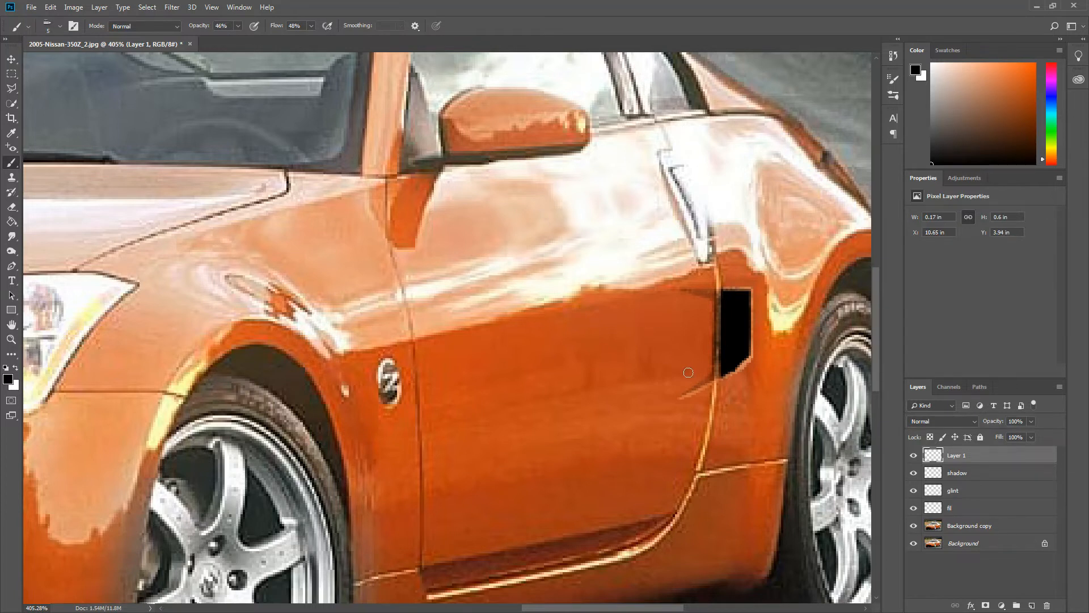
- Lower the opacity of the new edge-shading layer to 74%
{"action": "scroll", "coordinate": [688, 372], "scroll_direction": "down", "scroll_amount": 10}
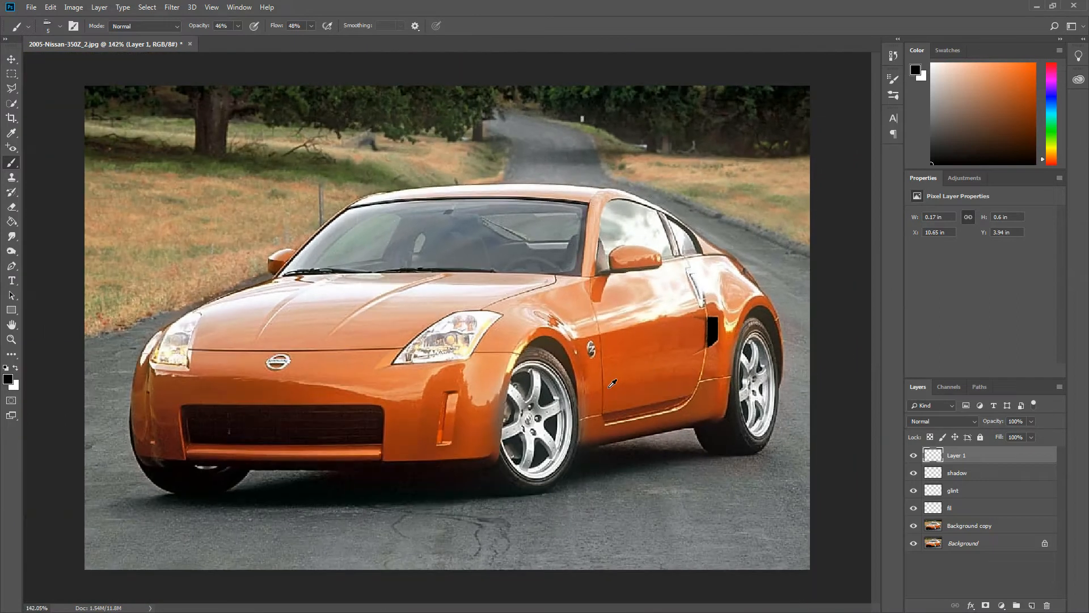
{"action": "scroll", "coordinate": [614, 384], "scroll_direction": "down", "scroll_amount": 2}
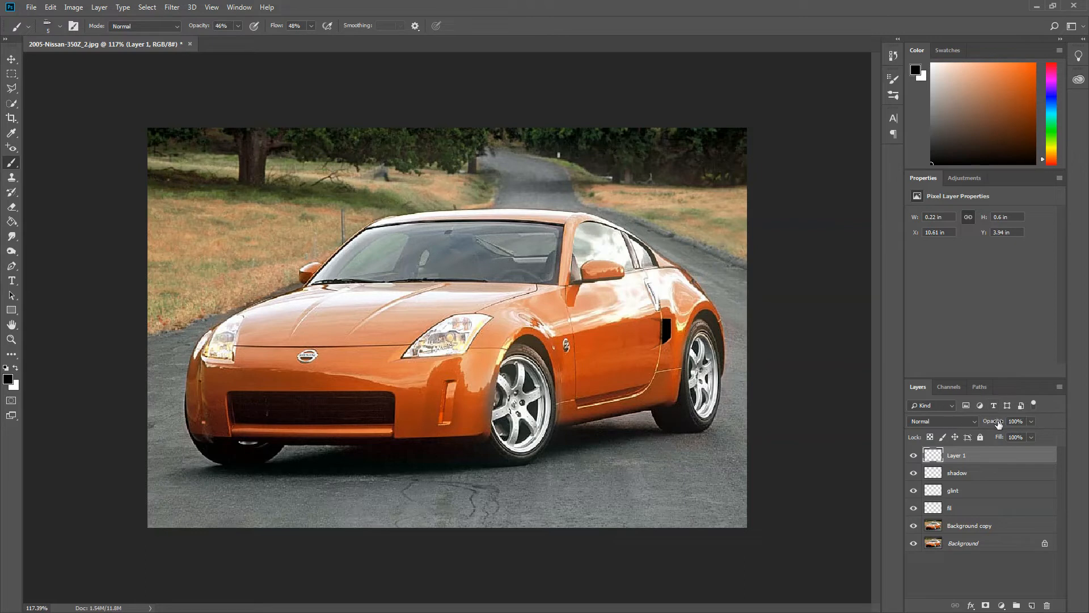
{"action": "left_click_drag", "start_coordinate": [994, 422], "coordinate": [965, 420]}
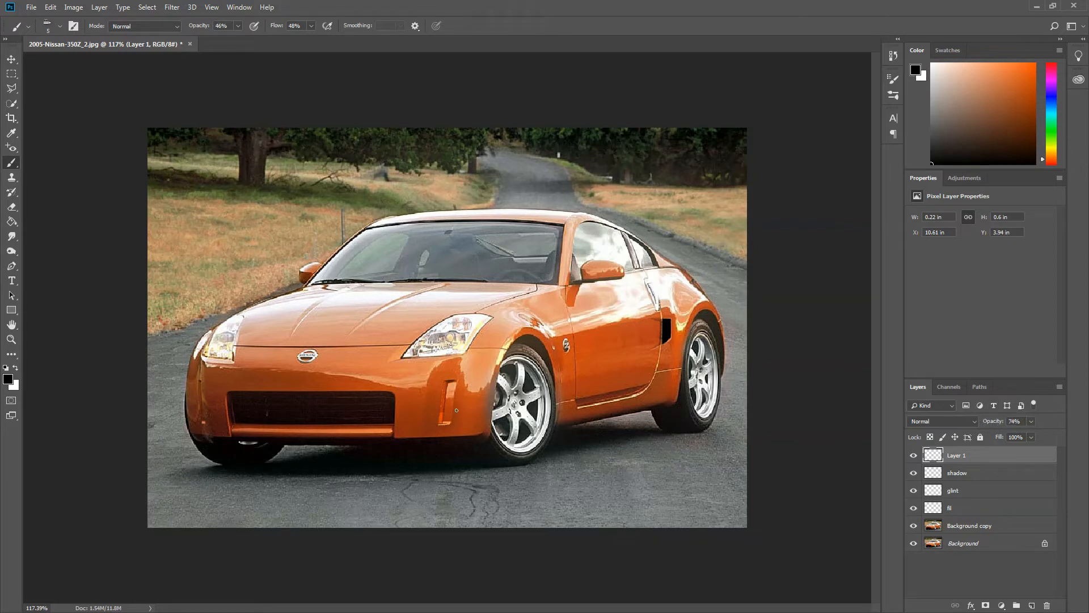